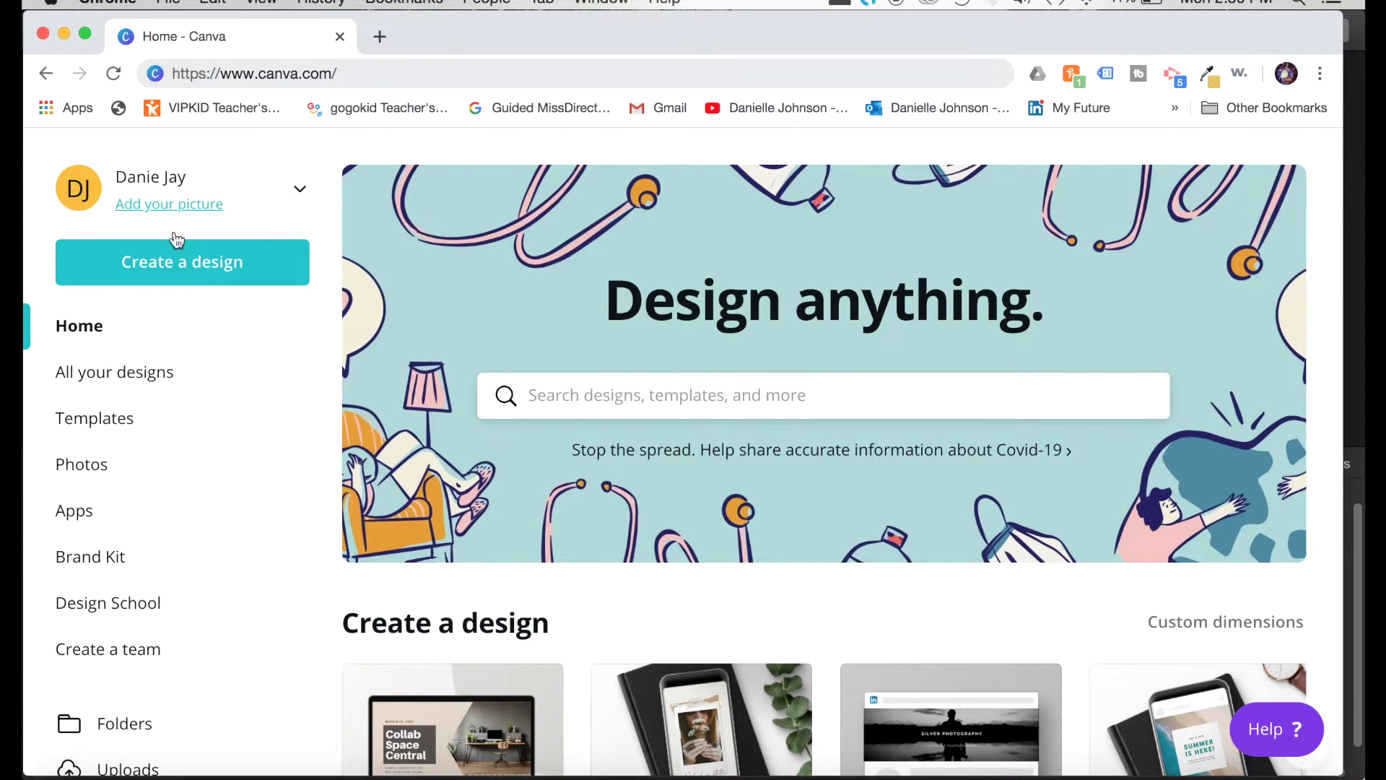
- Choose Presentation from Create a design to open a blank untitled presentation
left_click(176, 277)
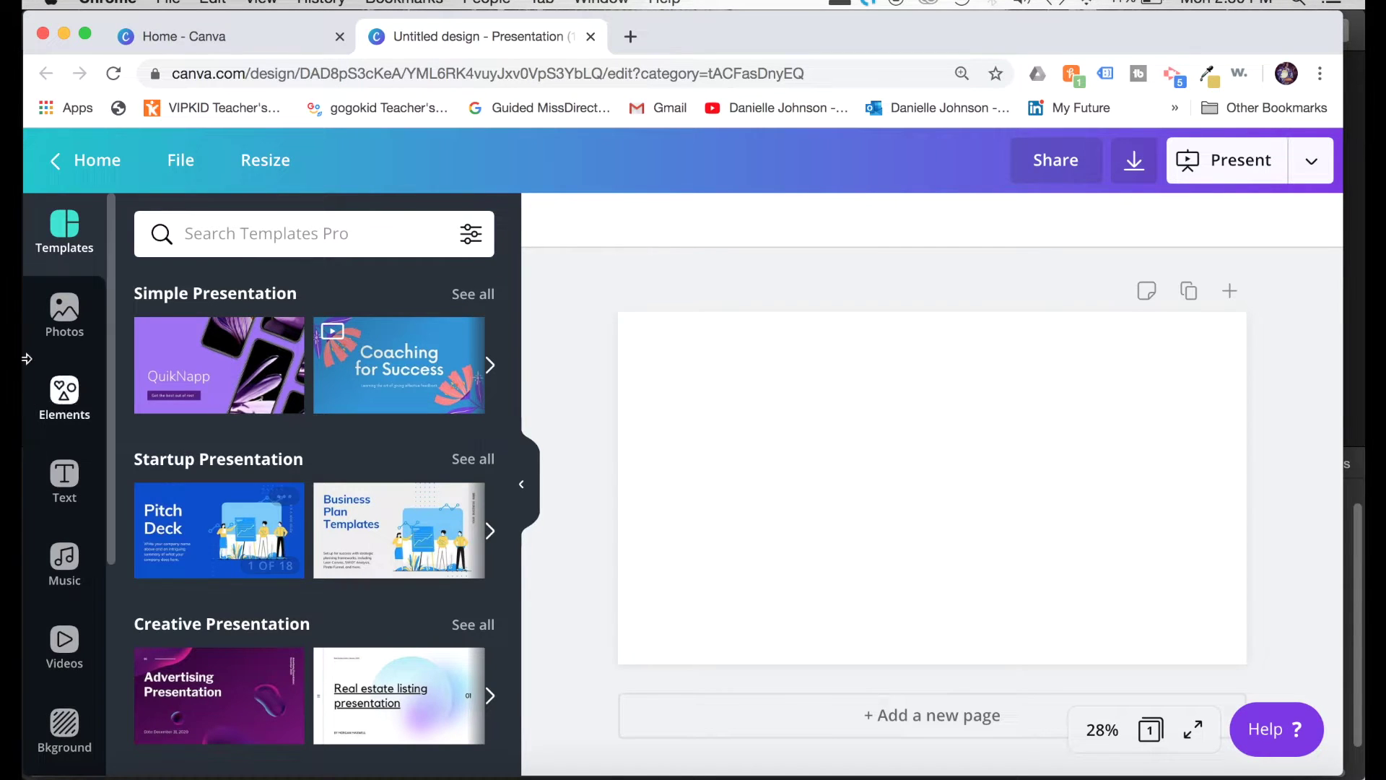
- Open the Elements library and check the iMovie video frame at 00:31
left_click(63, 413)
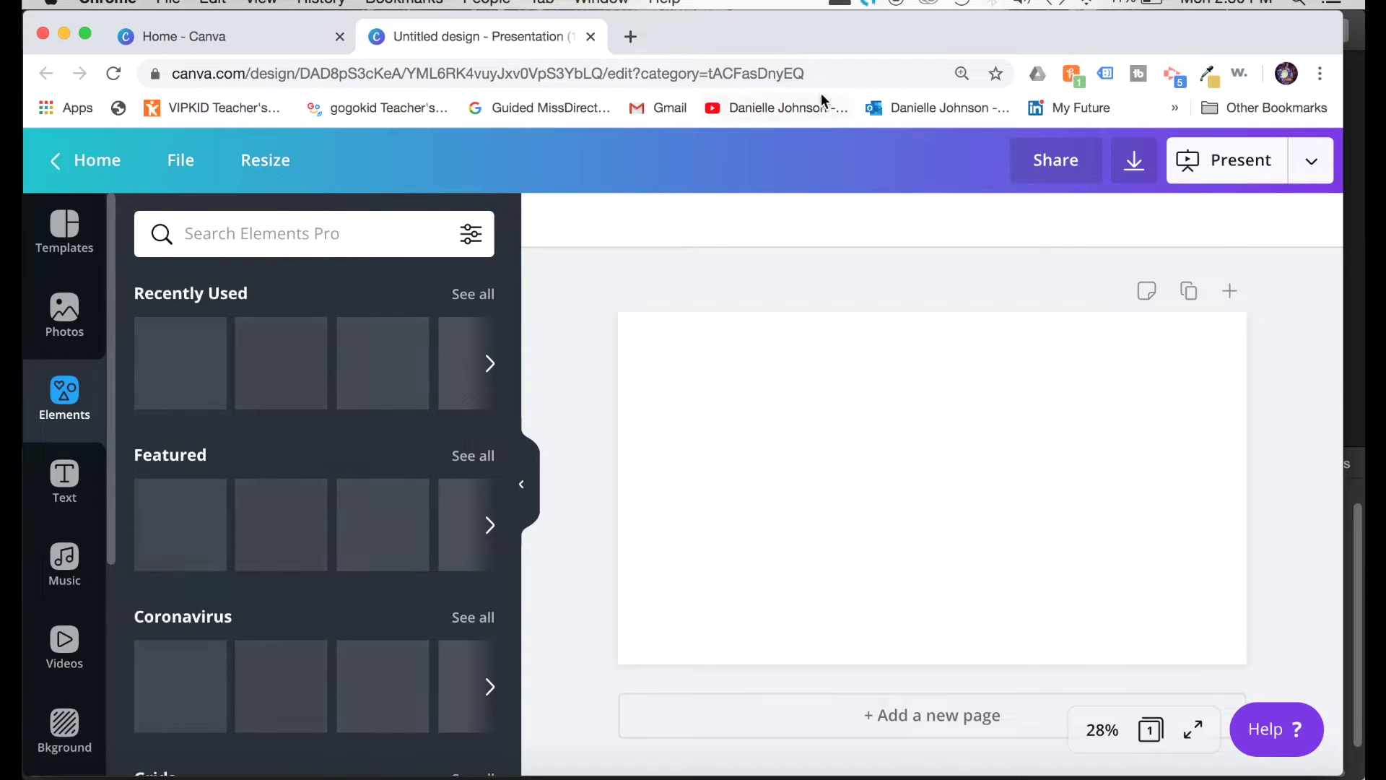
left_click_drag(745, 26, 854, 26)
left_click(59, 594)
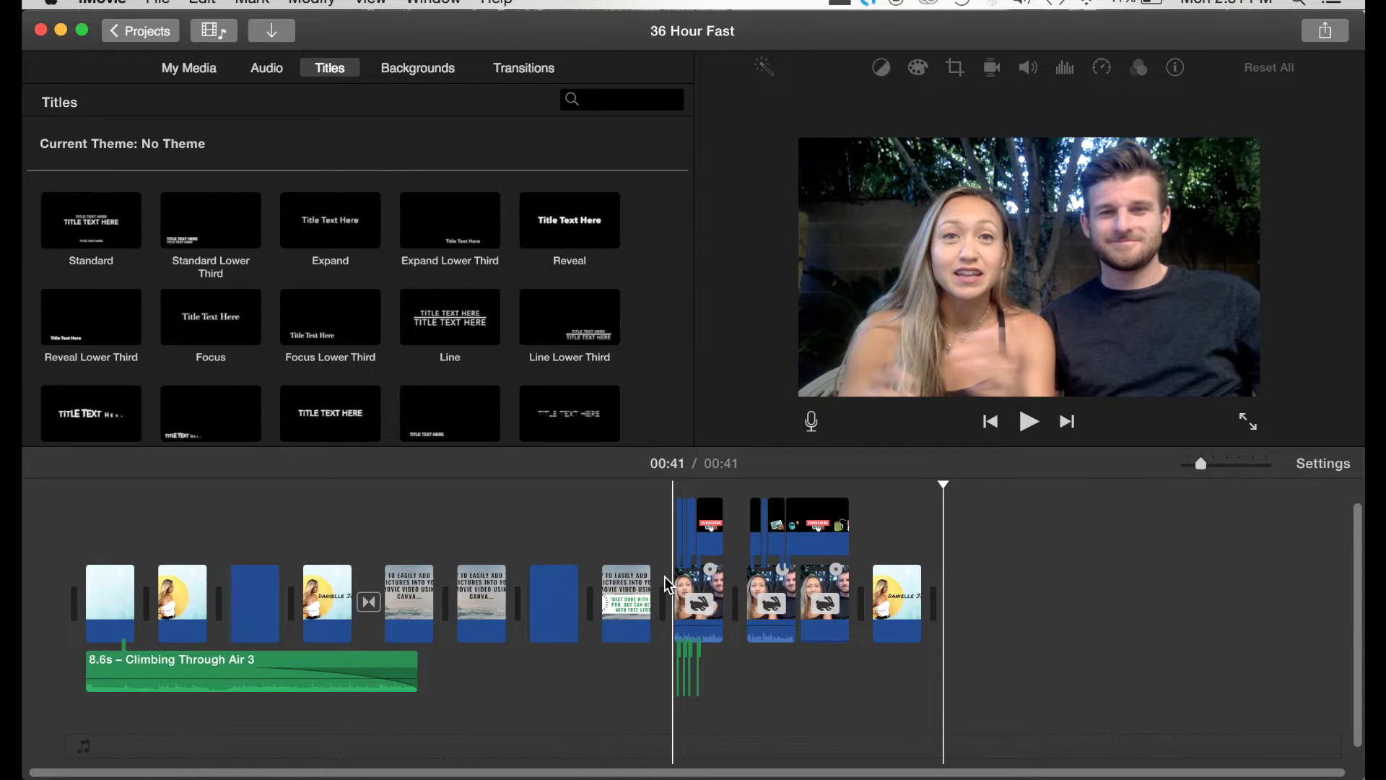
left_click(743, 509)
left_click_drag(1223, 36, 1058, 36)
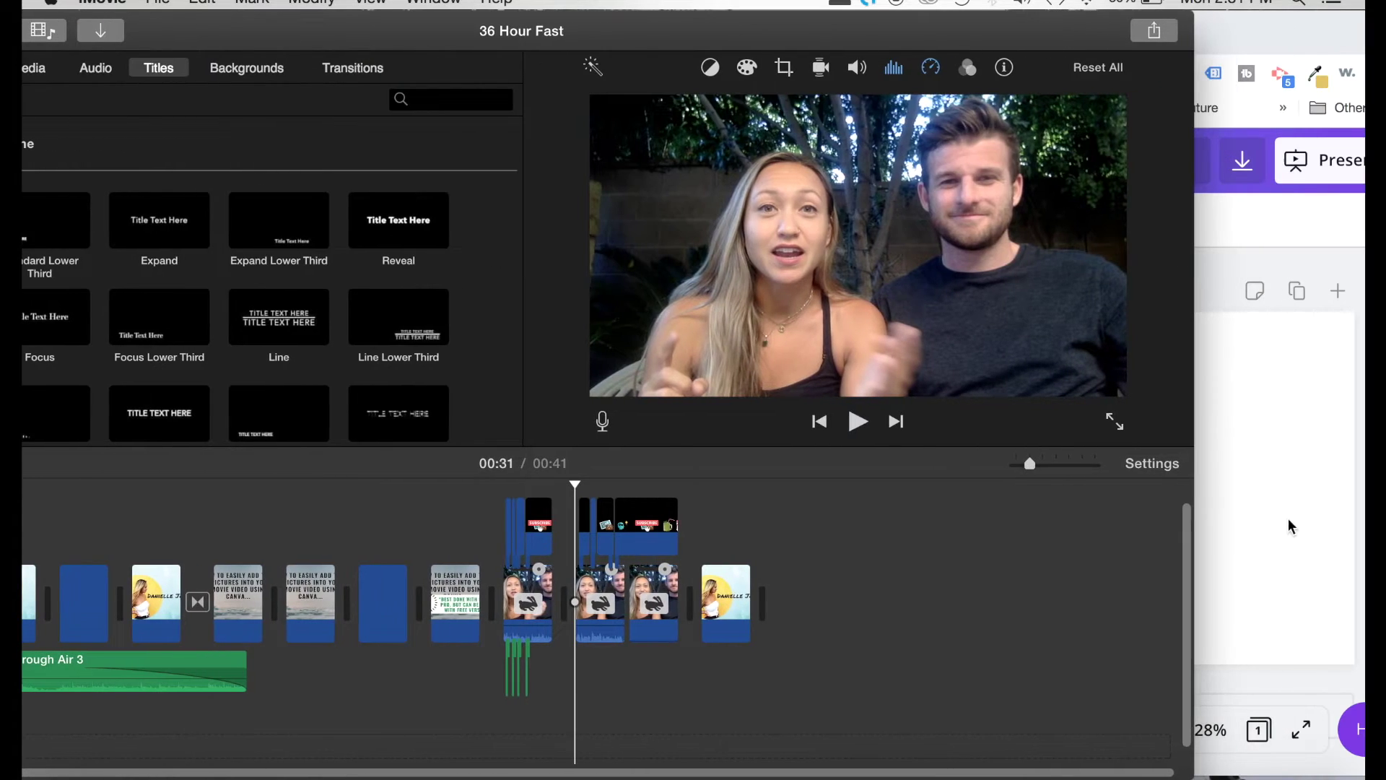
left_click(1277, 520)
- Search elements for 'entrepreneur' and place the key-and-lightbulb head icon at the page's bottom-left
left_click(404, 237)
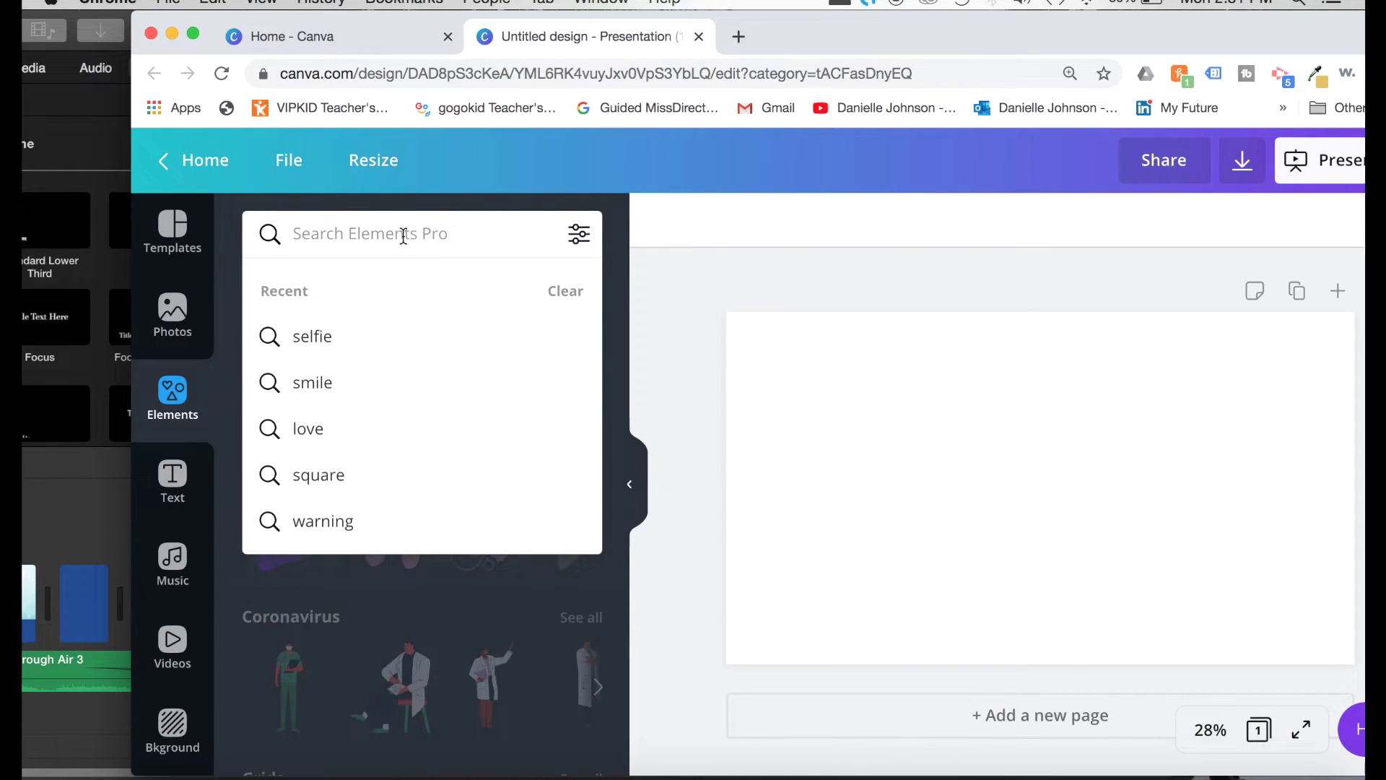
type("entrep")
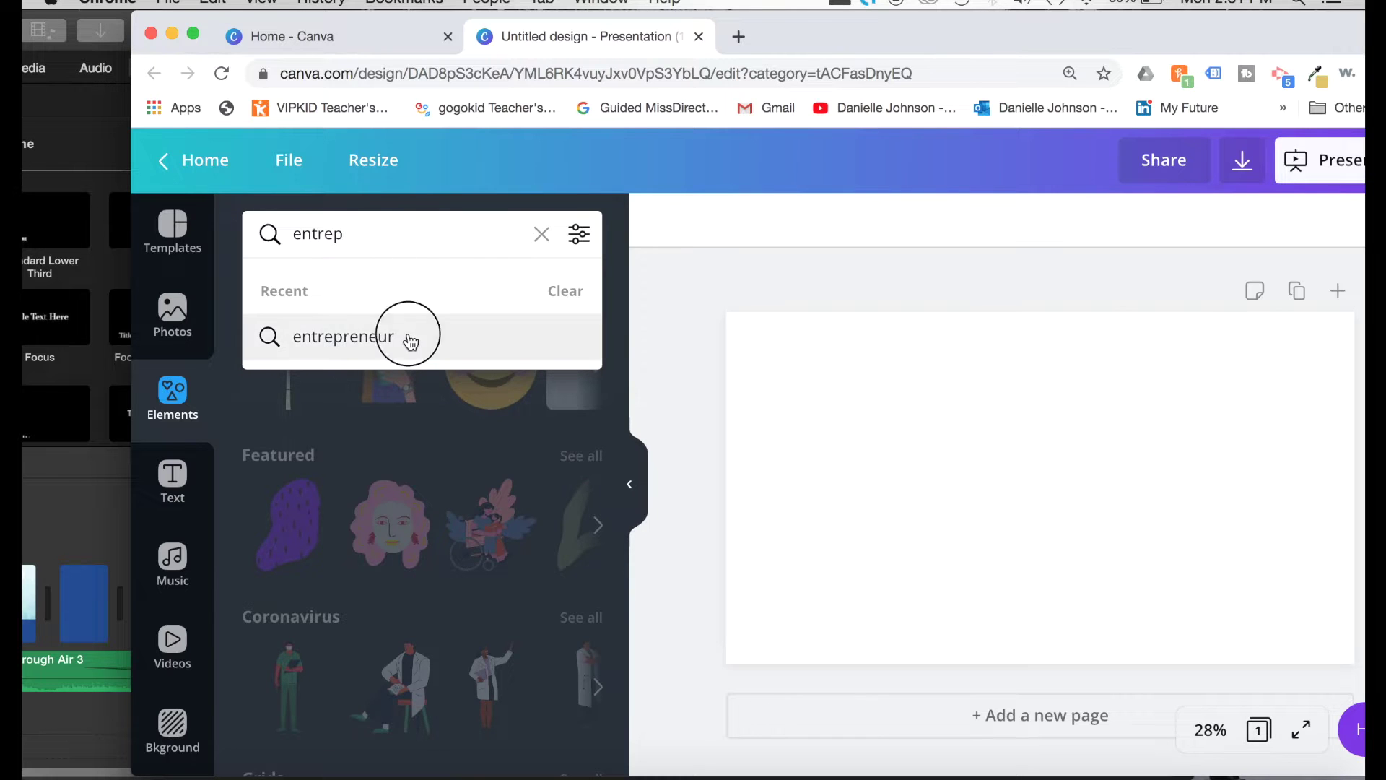
left_click(405, 338)
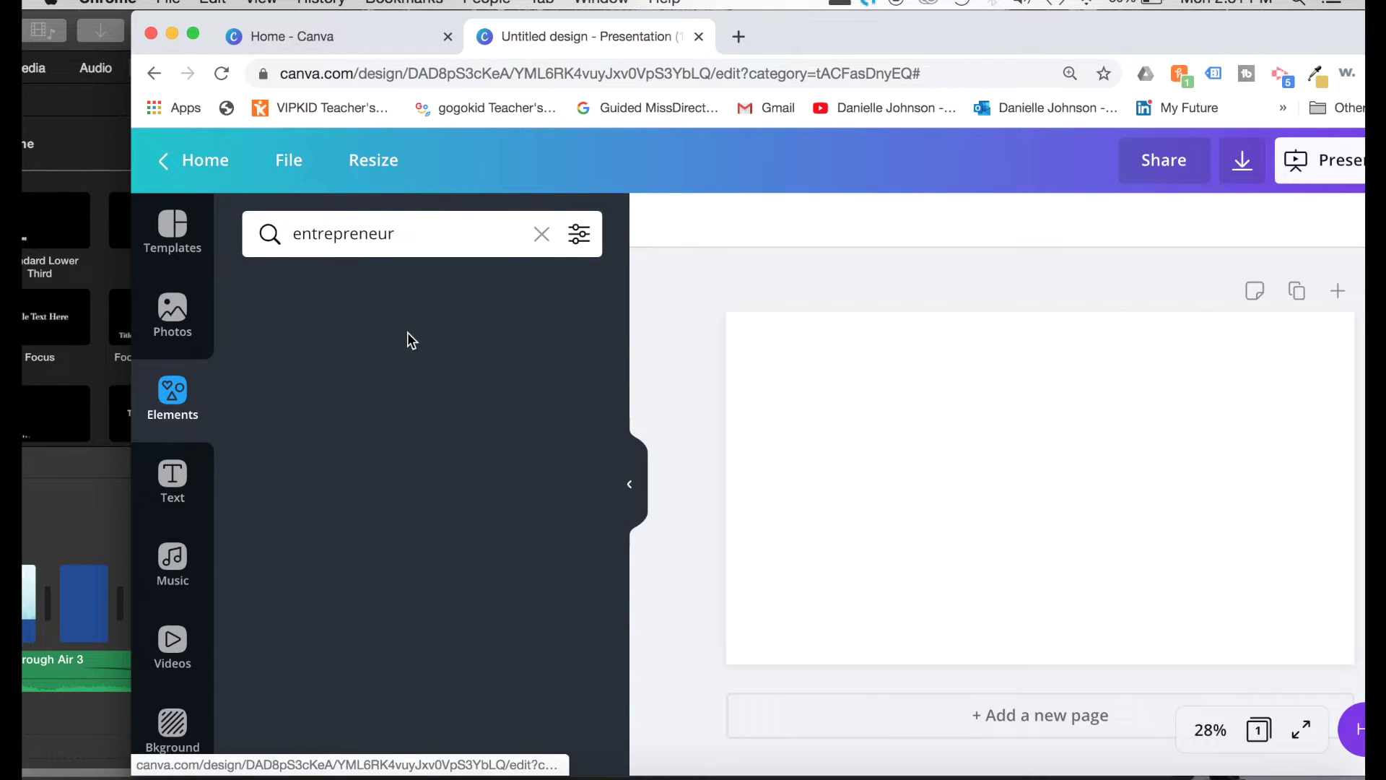
scroll(412, 347, "down", 5)
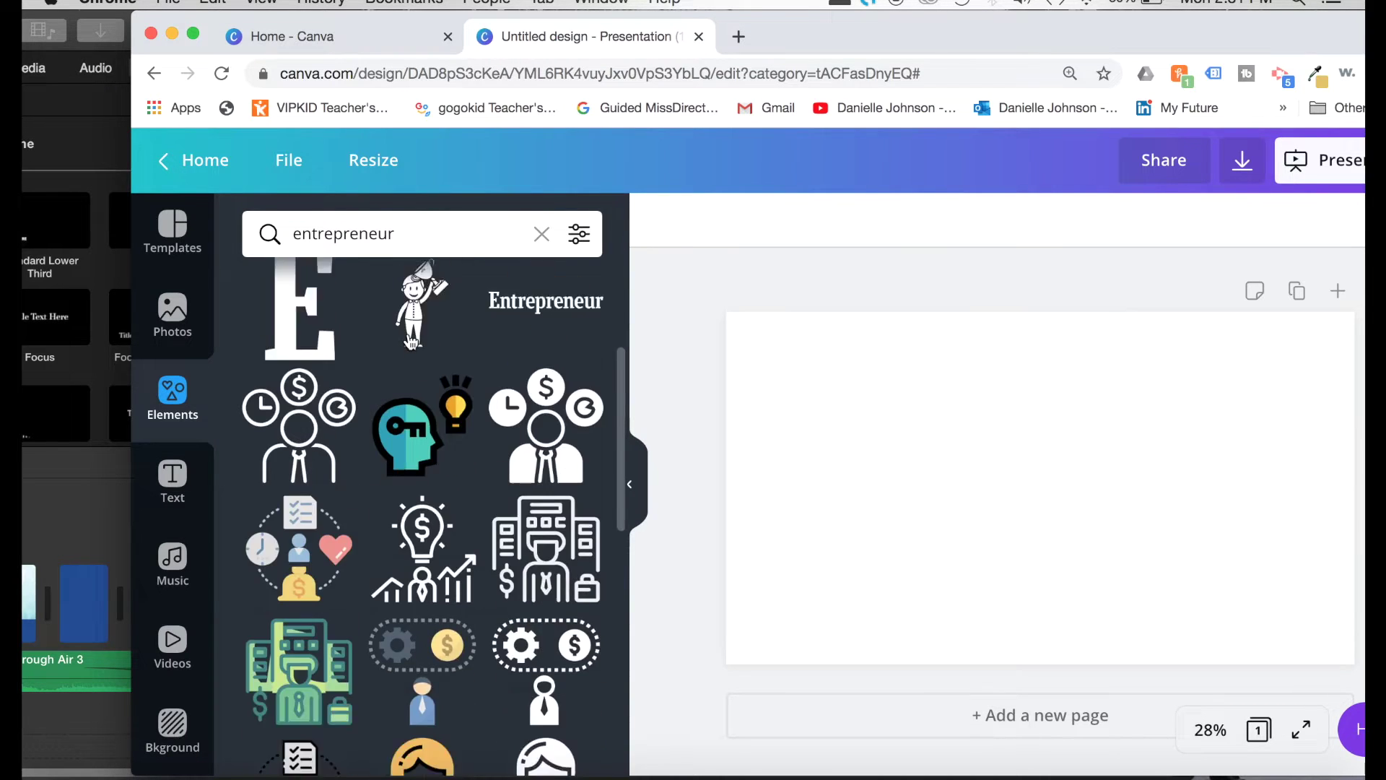
left_click(424, 365)
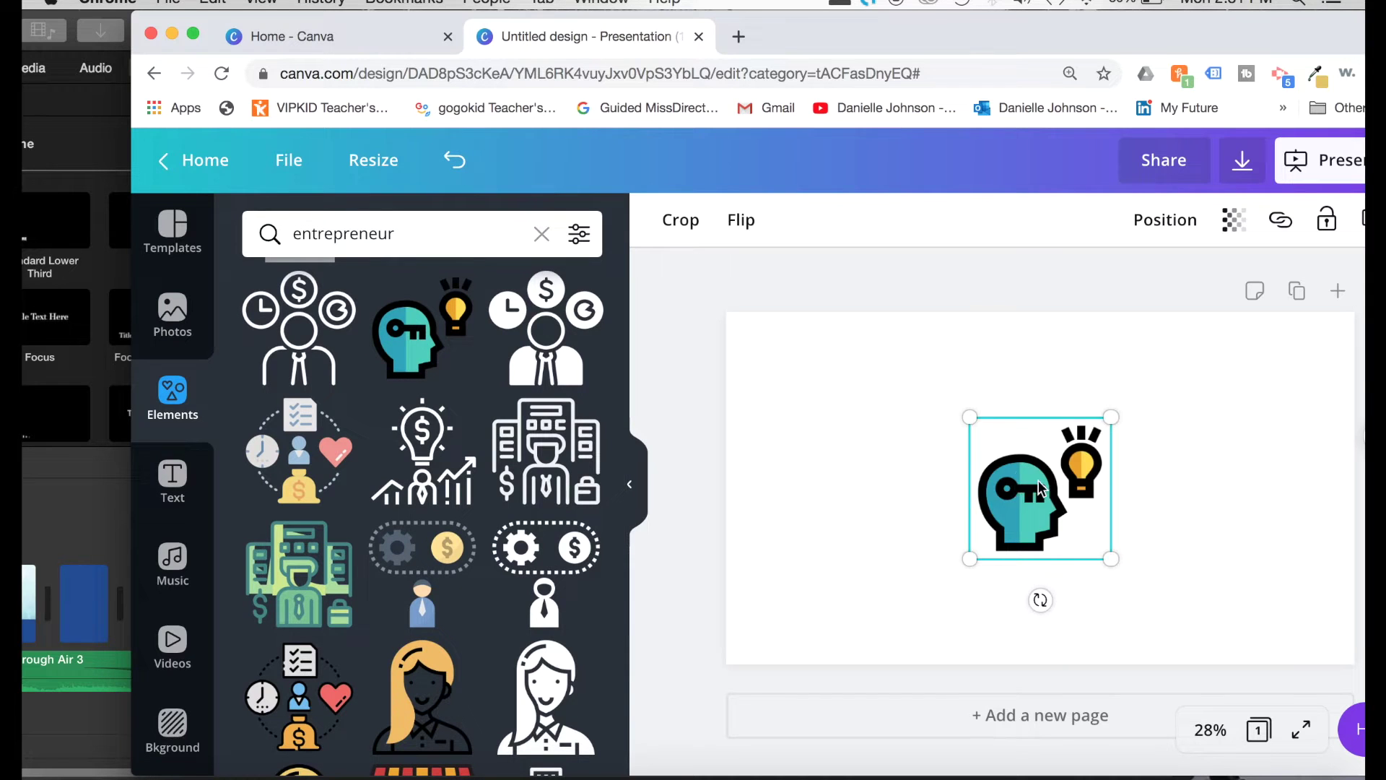
left_click_drag(1046, 477, 816, 599)
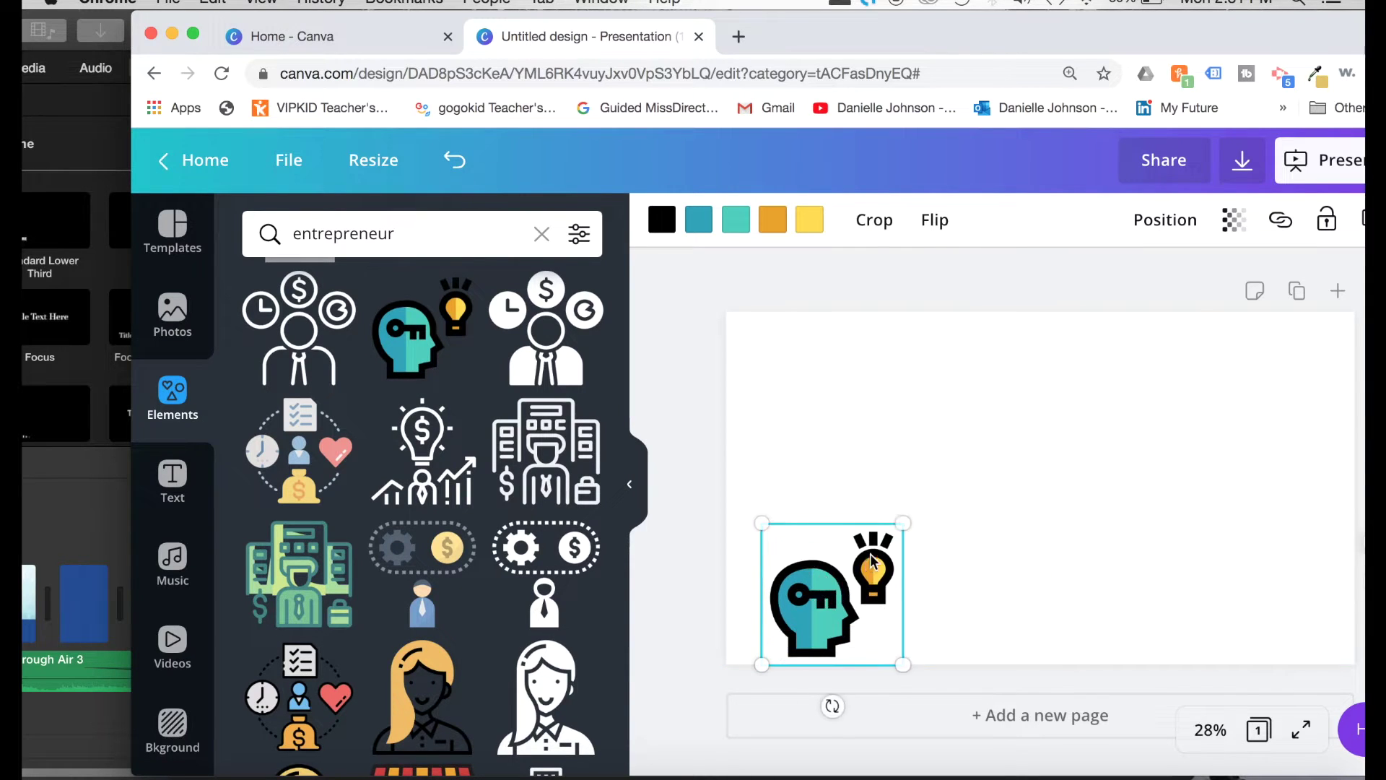
left_click(542, 233)
- Add a 'travel' map-and-suitcase sticker at the bottom edge, shrunk to 310 by 310
type("travel")
key("Return")
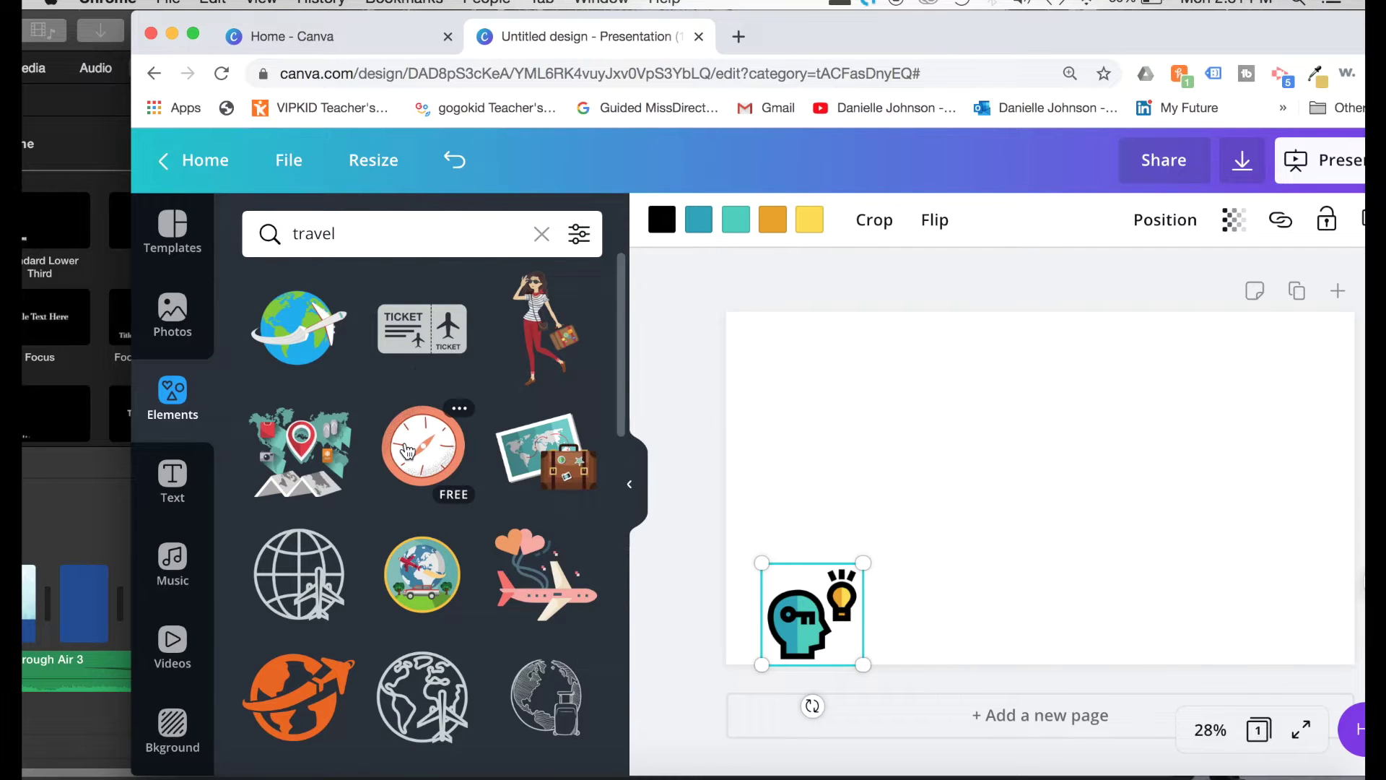
scroll(408, 451, "down", 2)
left_click(549, 311)
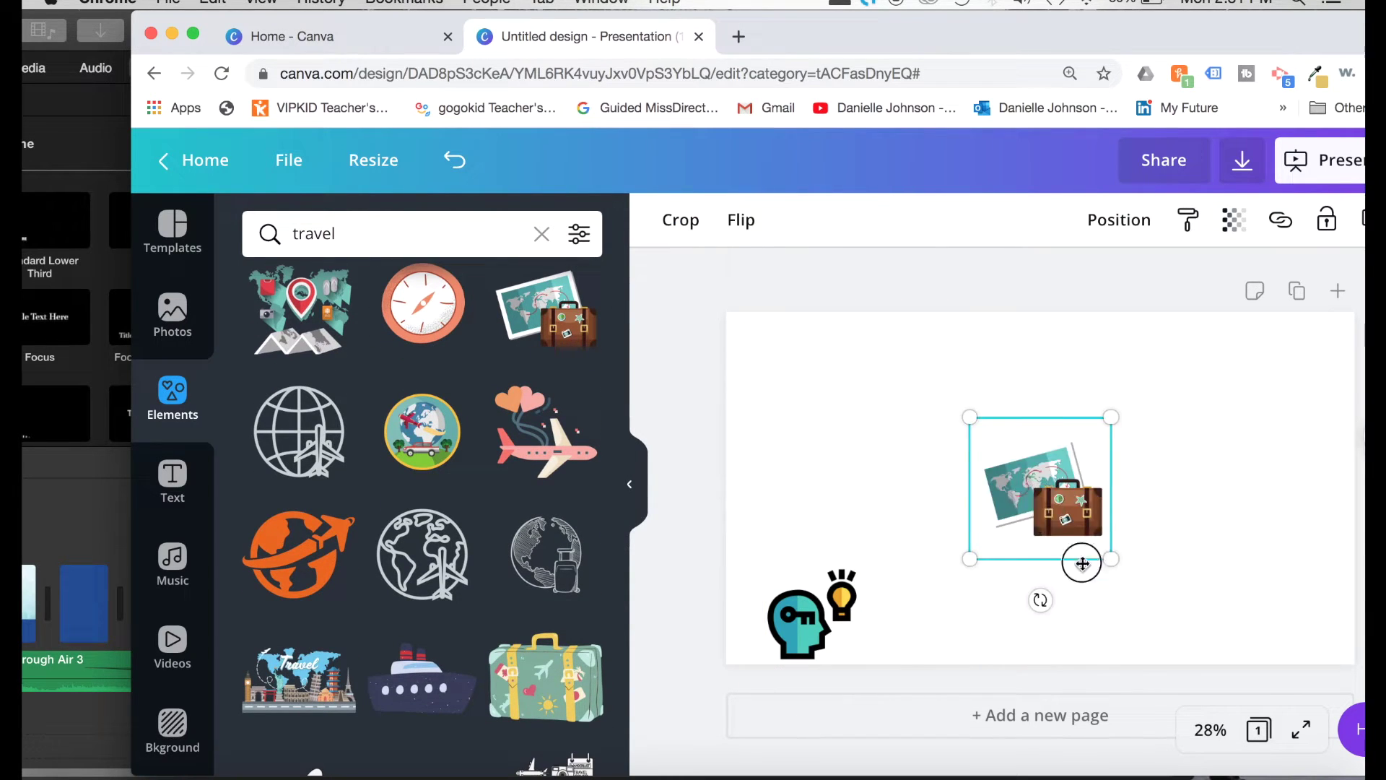
left_click_drag(1083, 563, 1114, 670)
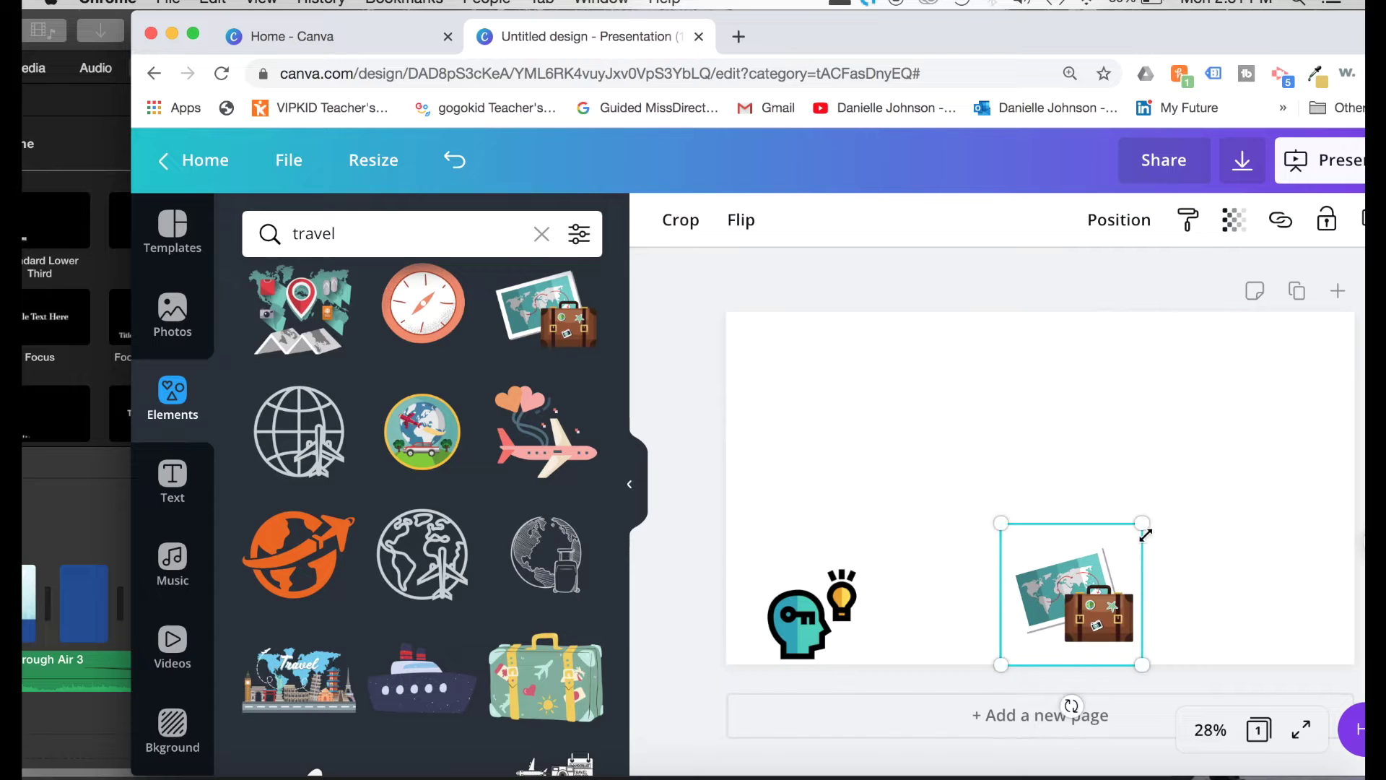
left_click_drag(1146, 536, 1112, 578)
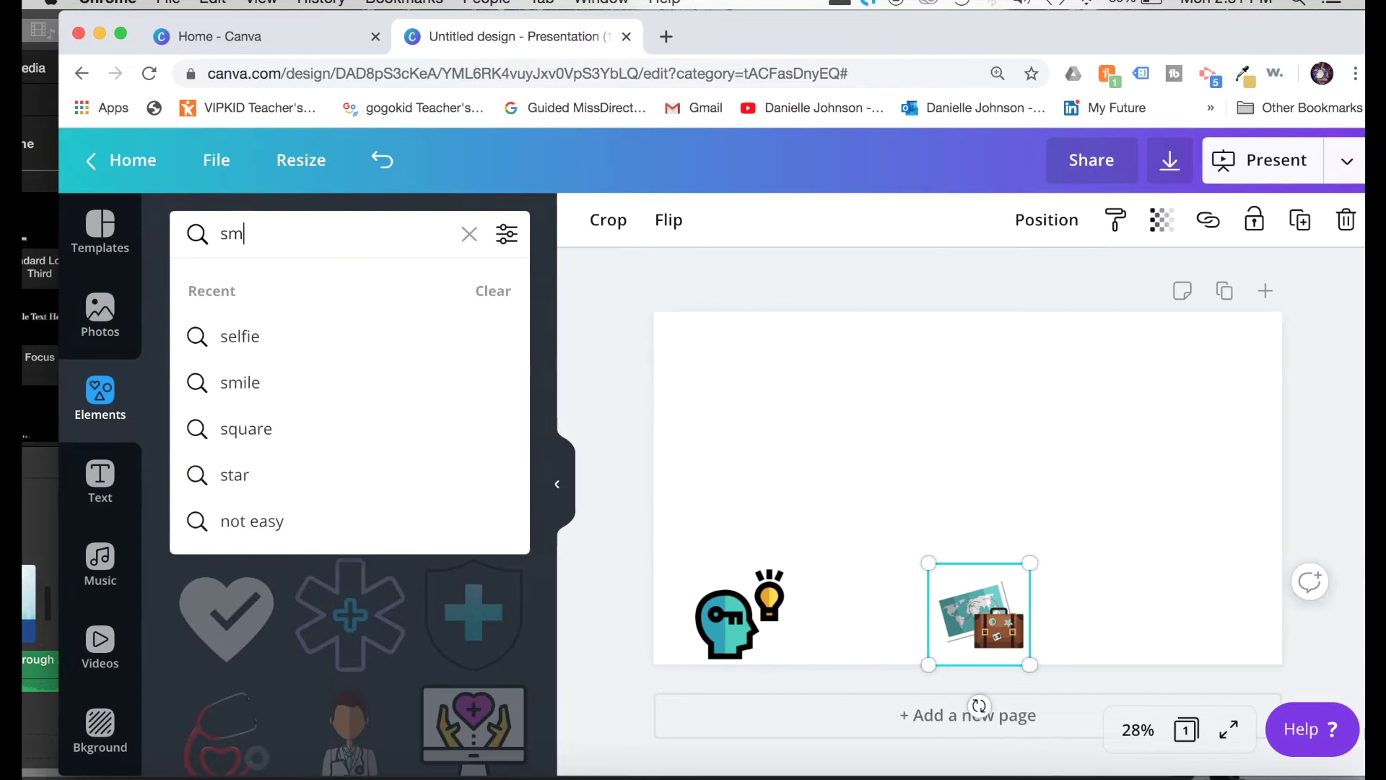
- Add a green 'smoothie' sticker in the bottom-right corner, sized 342 by 342
type("oothie")
key("Return")
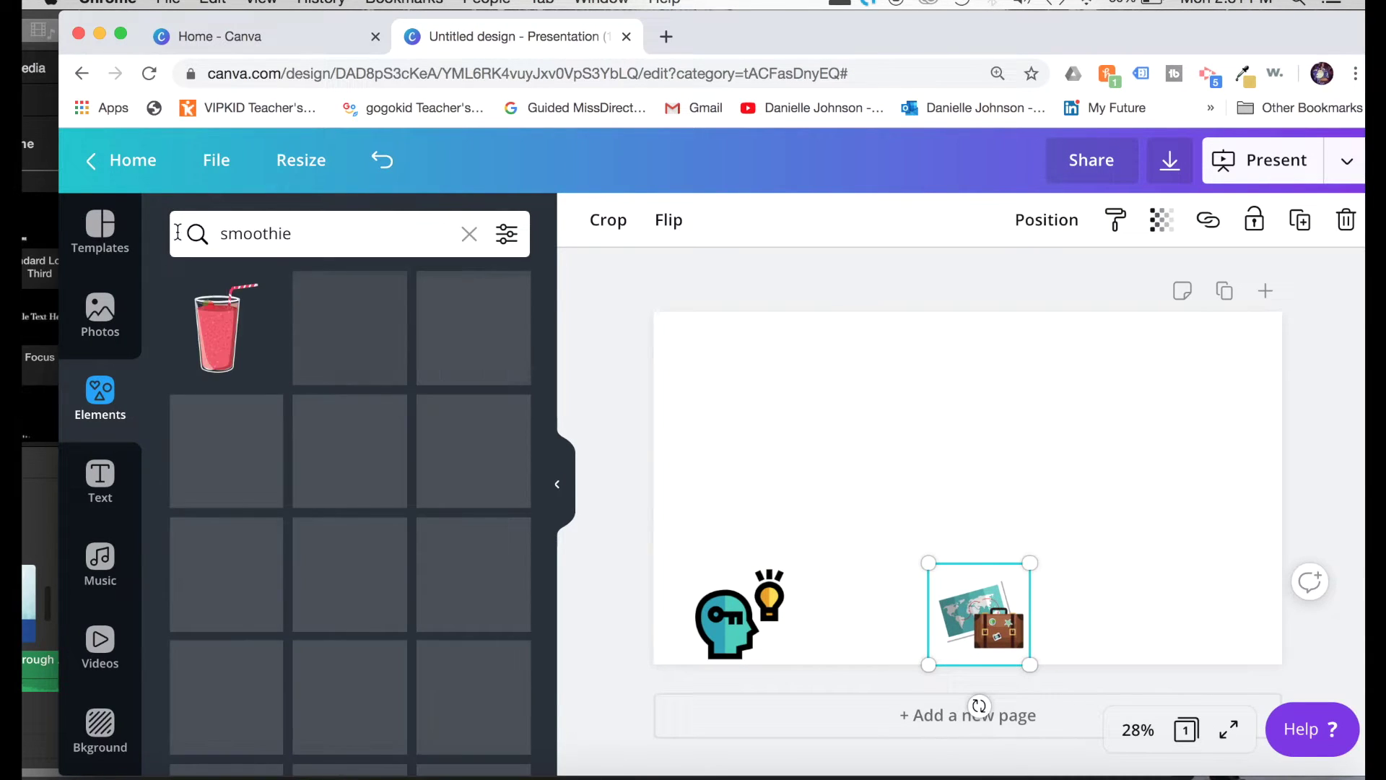
scroll(291, 390, "down", 2)
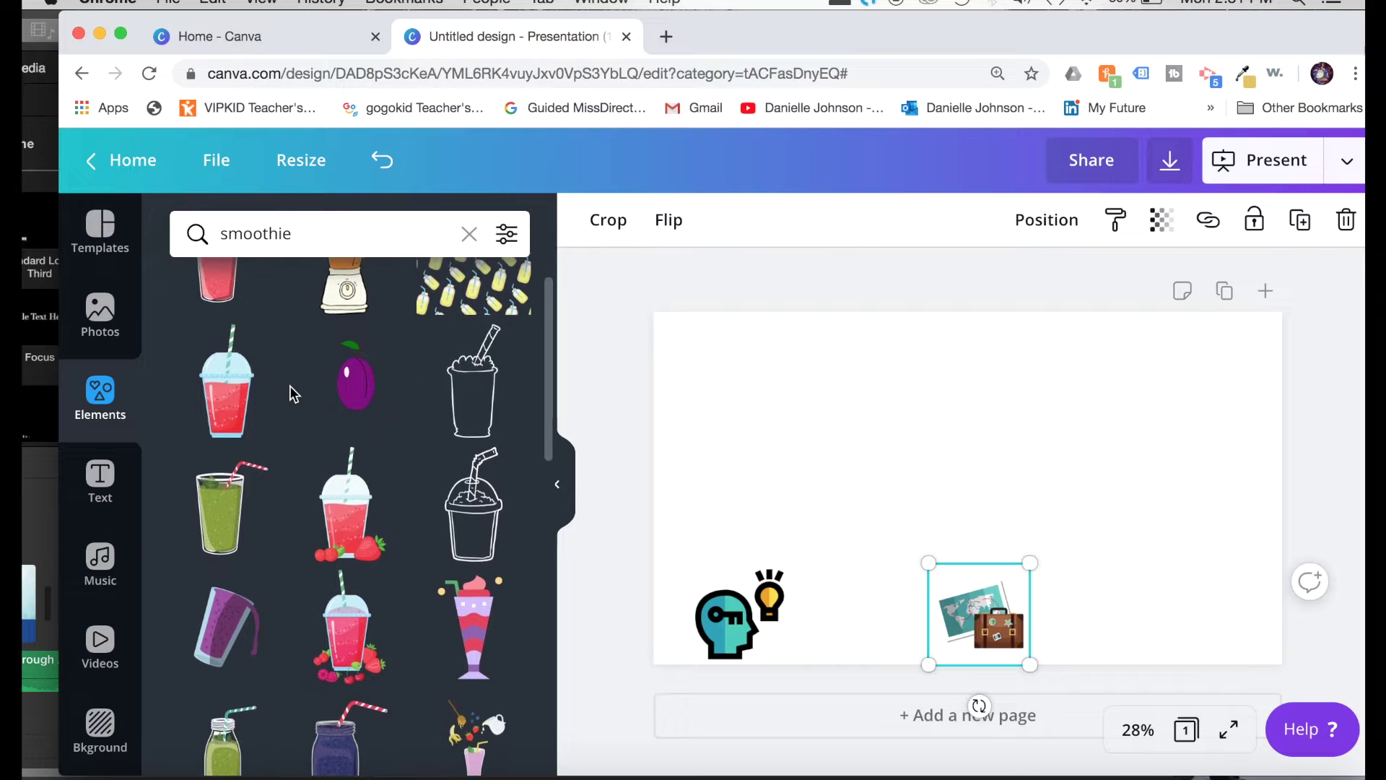
left_click(206, 499)
left_click_drag(982, 477, 1222, 579)
left_click_drag(1281, 525, 1259, 599)
left_click(1091, 471)
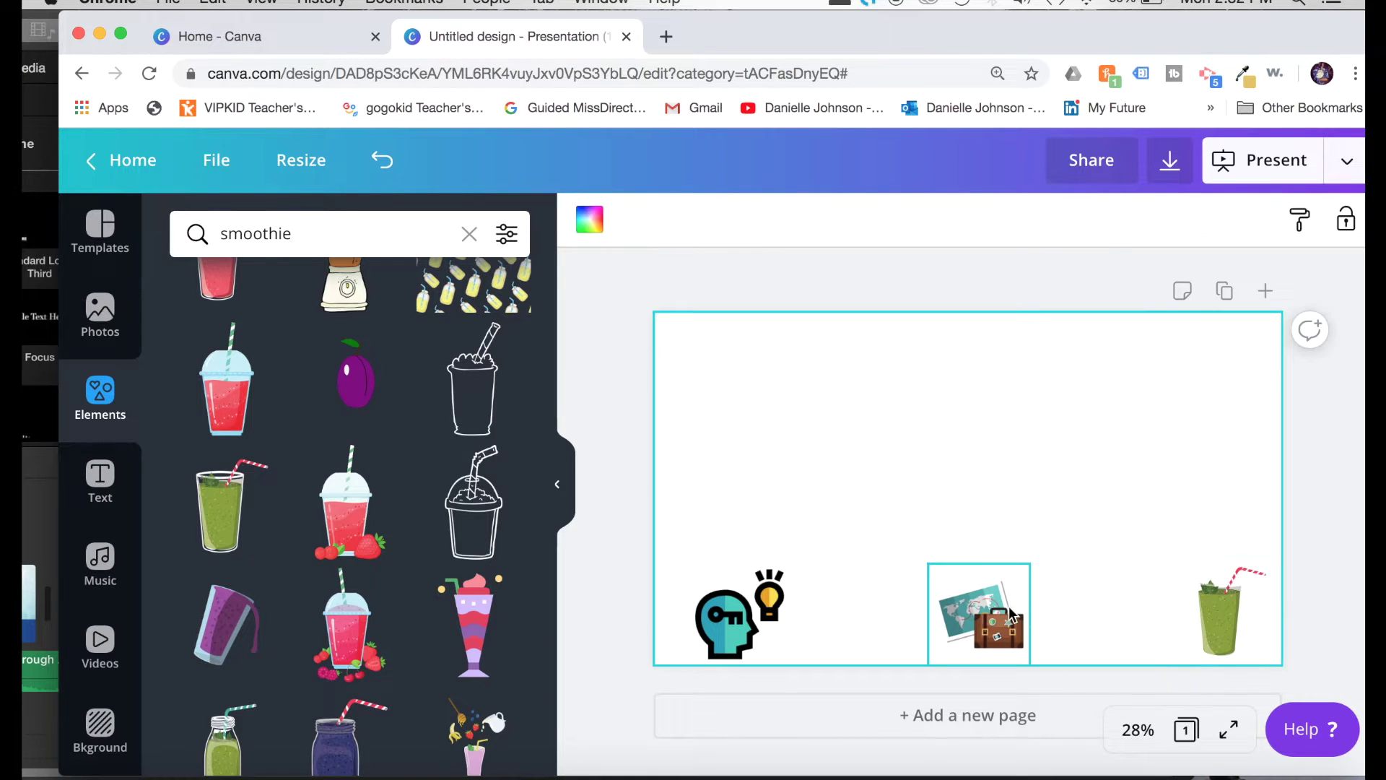
- Enlarge the suitcase sticker to 342 by 342 and nudge it slightly left
left_click(1011, 614)
left_click_drag(1034, 555, 1032, 549)
left_click(1029, 547)
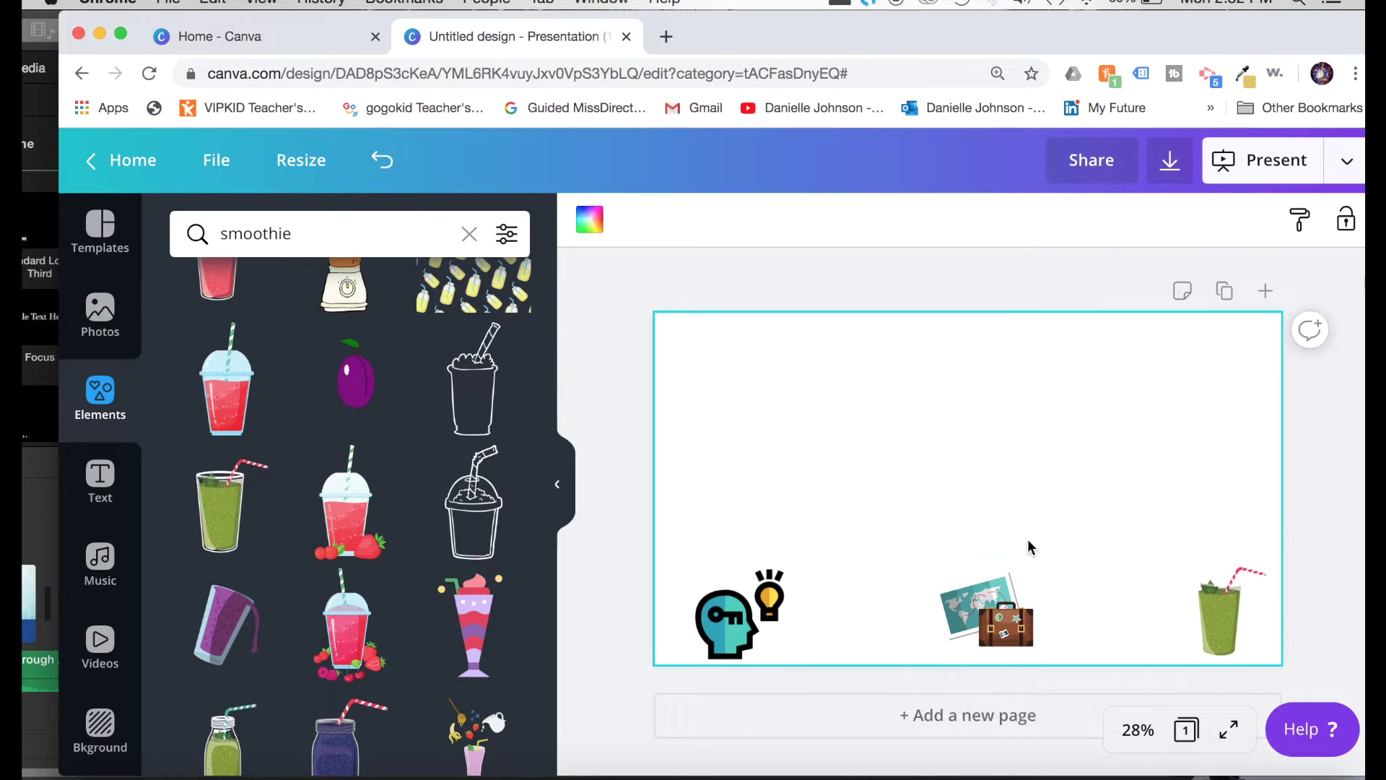
left_click(979, 636)
mouse_move(979, 635)
left_mouse_down()
mouse_move(951, 636)
mouse_move(962, 635)
left_mouse_up()
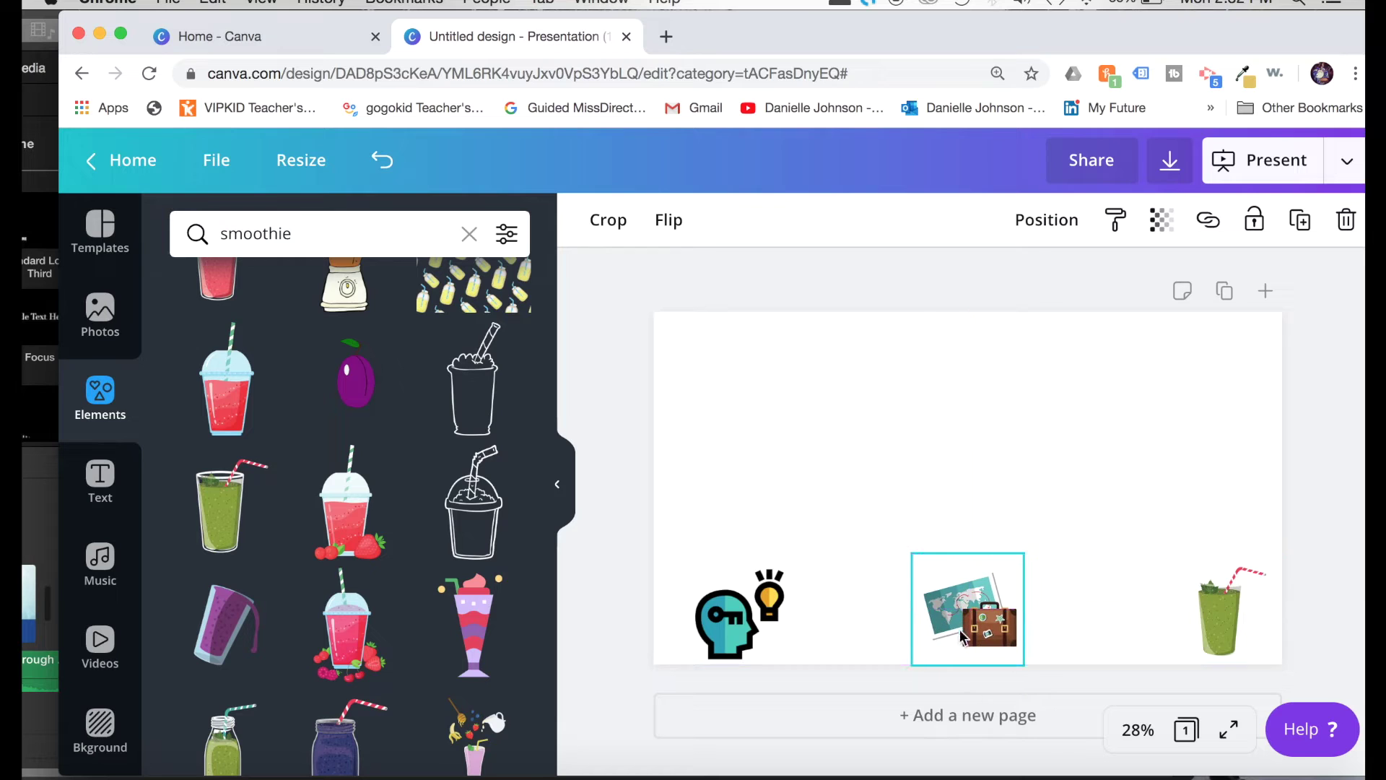
left_click(690, 390)
- Add an enlarged red 'subscribe' button low at bottom centre, then duplicate the page
left_click(313, 231)
type("subs")
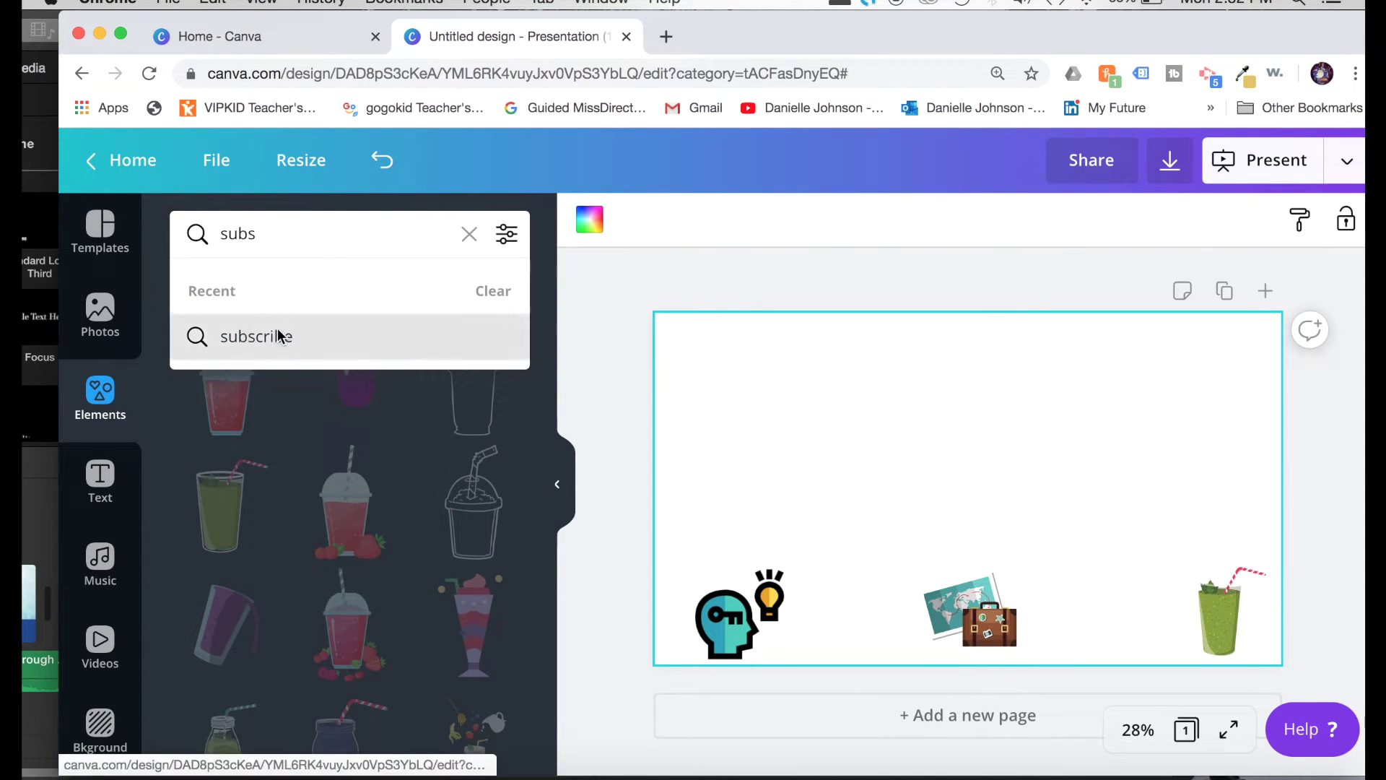
left_click(279, 334)
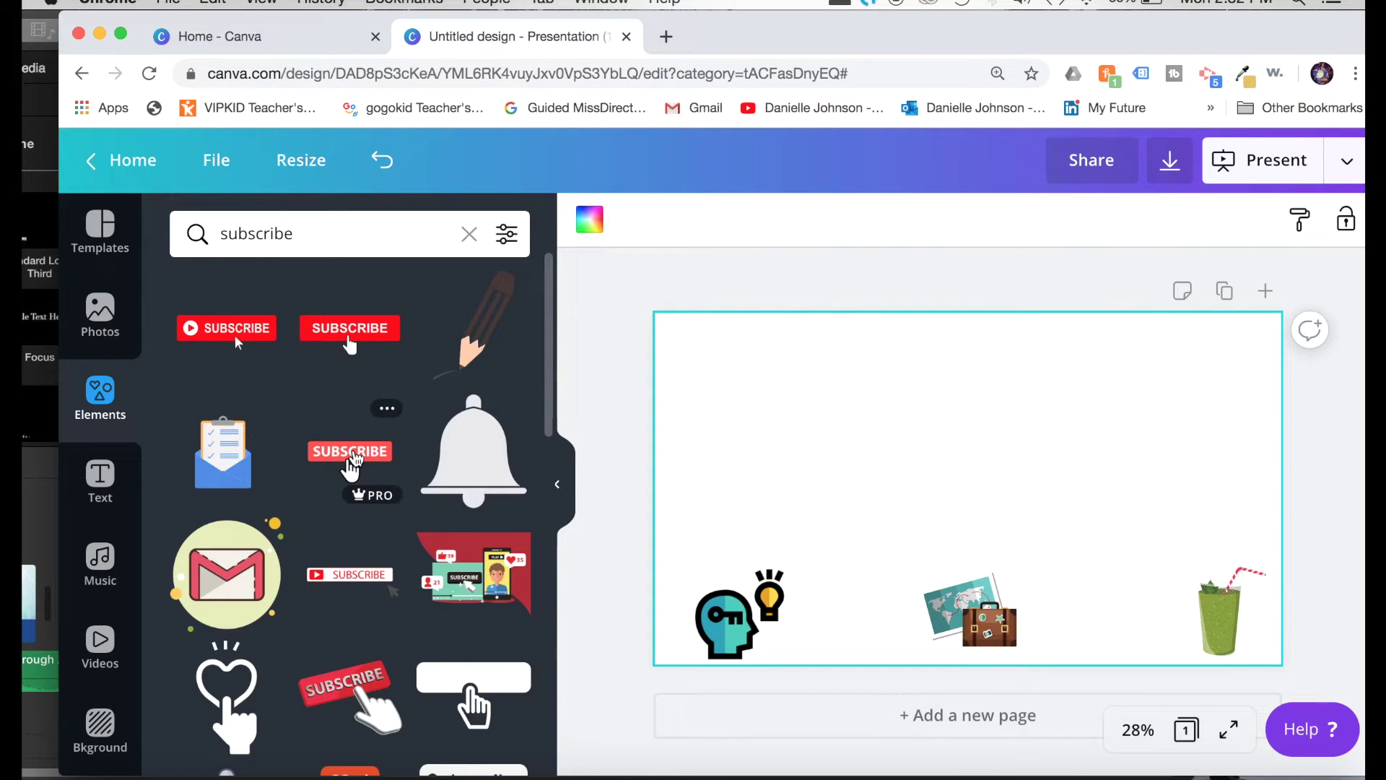
left_click(352, 457)
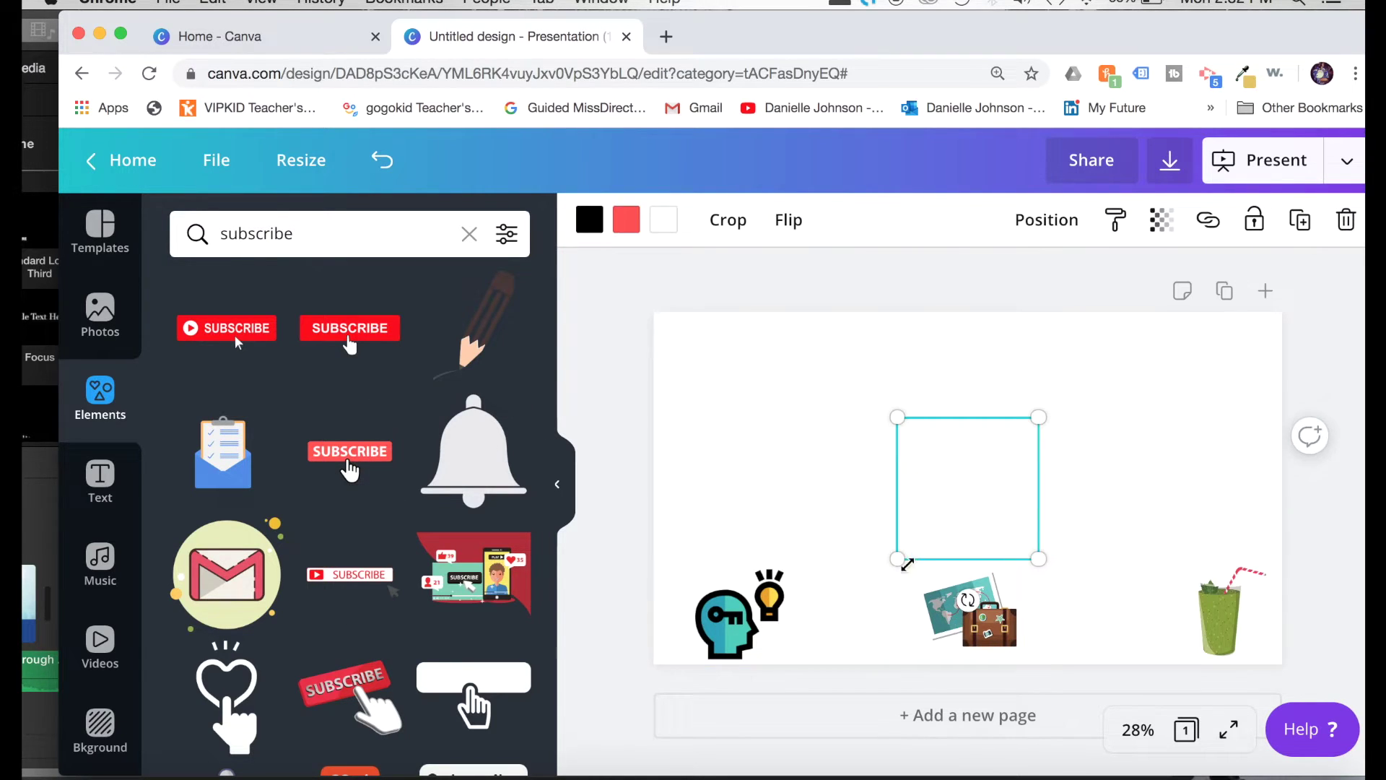
left_click_drag(897, 558, 794, 653)
mouse_move(918, 571)
left_mouse_down()
mouse_move(968, 635)
mouse_move(939, 577)
left_mouse_up()
left_click(879, 391)
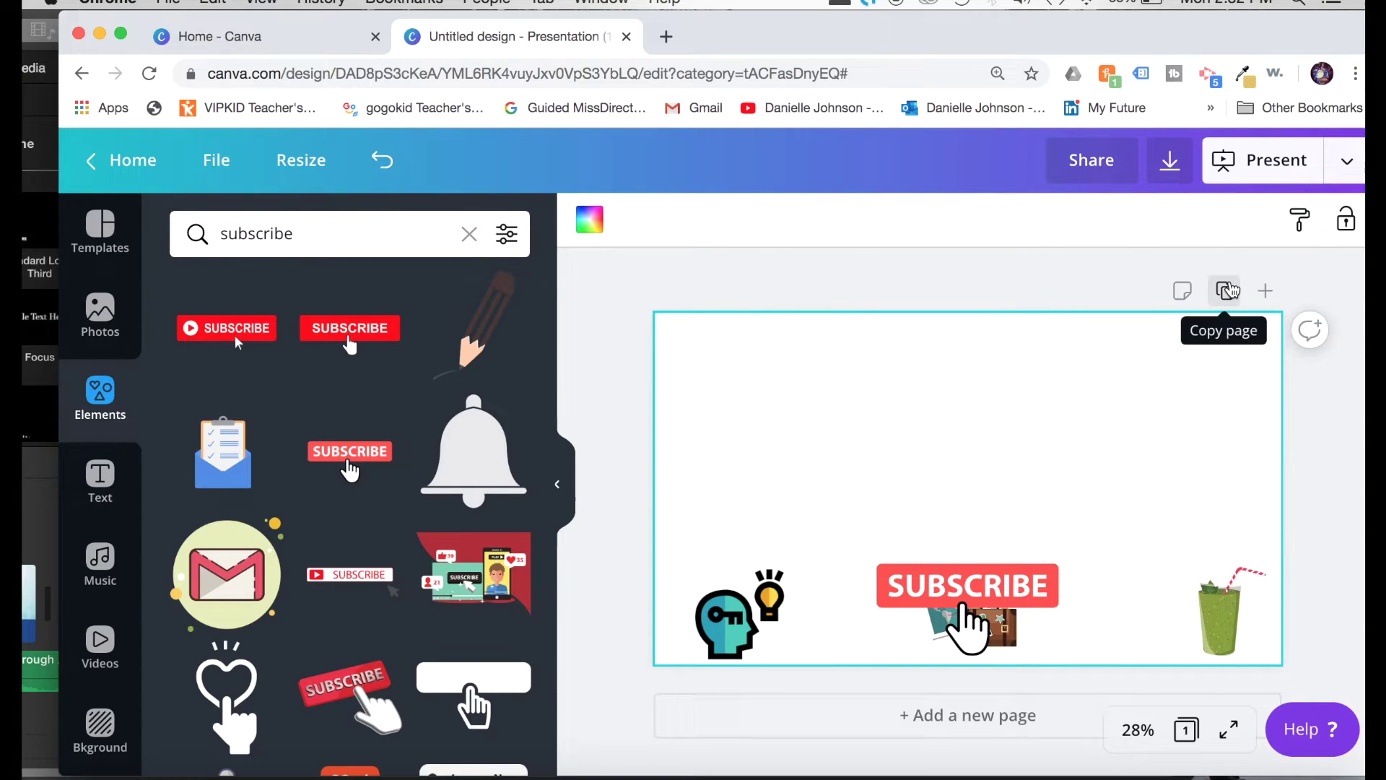
left_click(1230, 290)
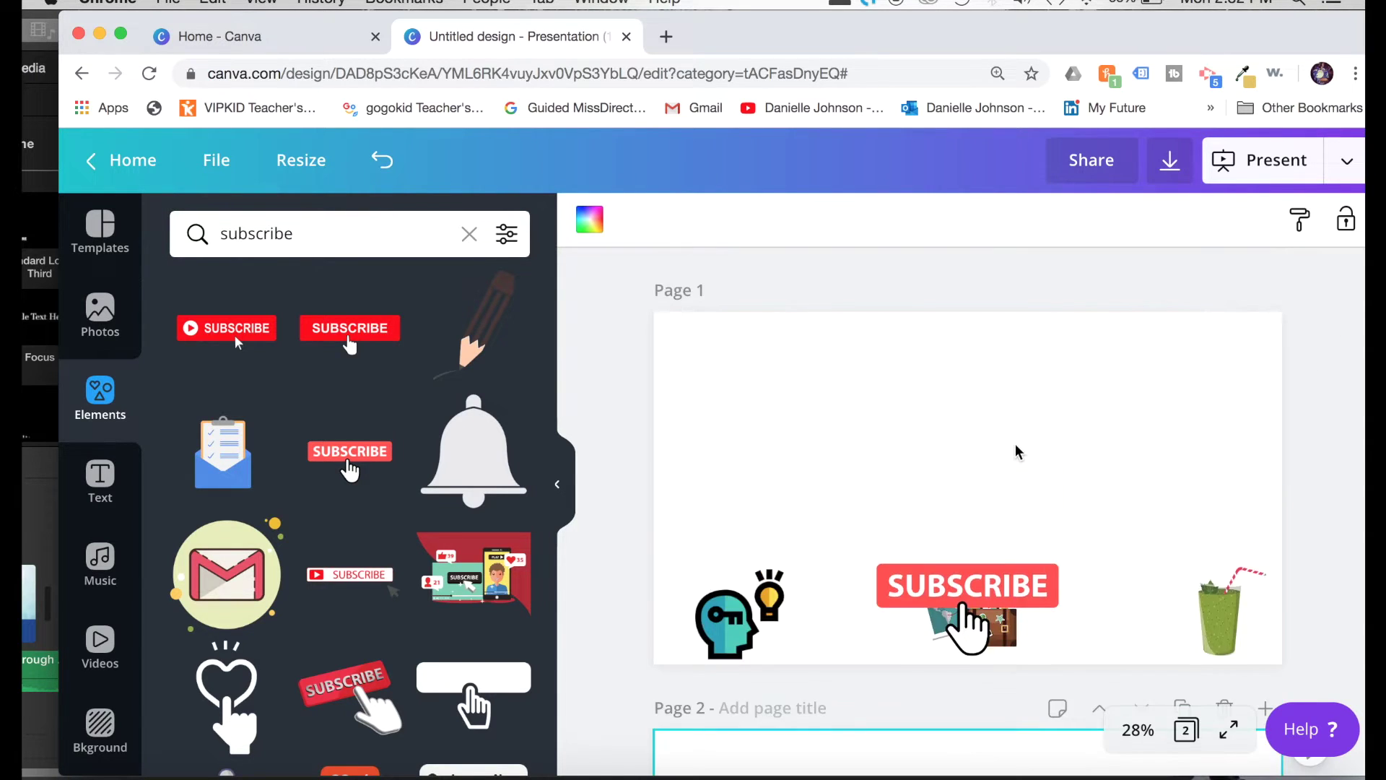
- Remove the Subscribe button from page 2, then copy it to page 3 without the smoothie
left_click(985, 573)
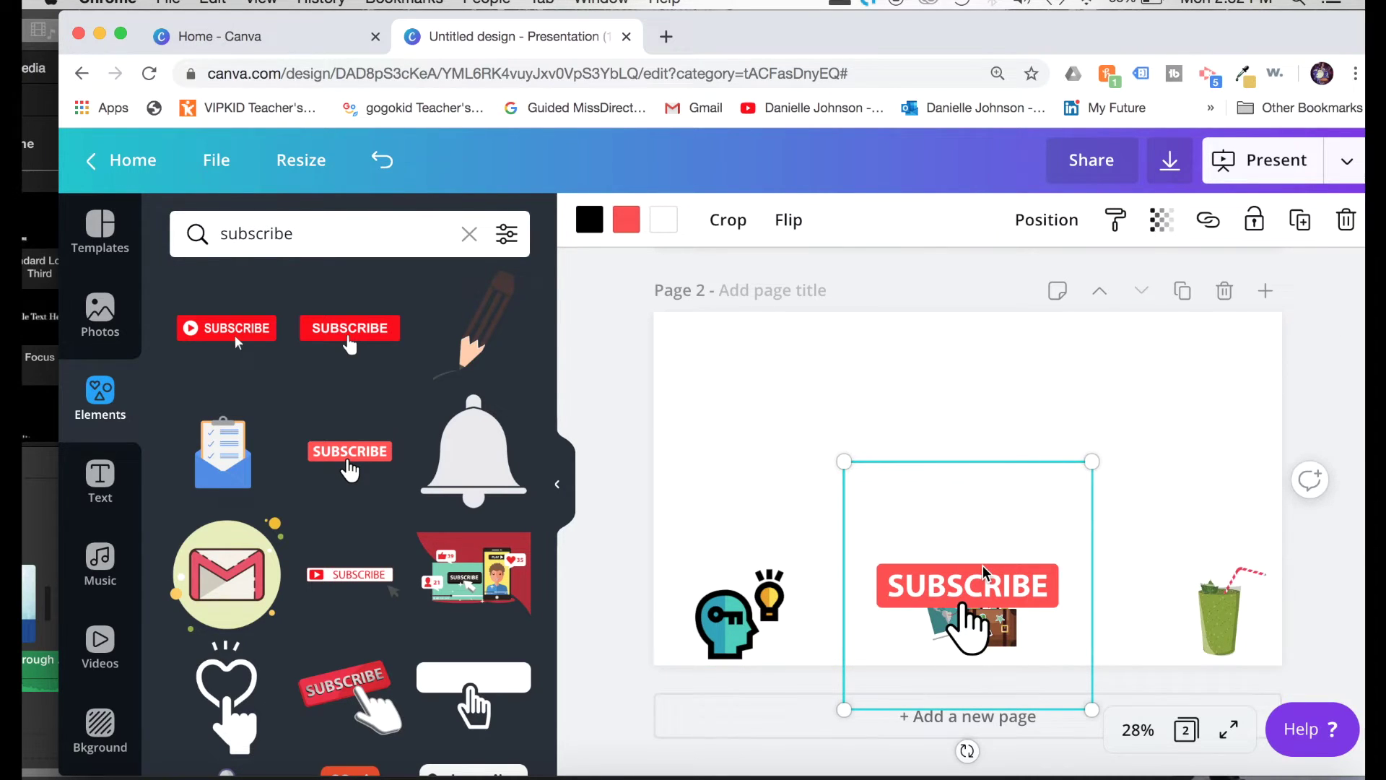
key("Delete")
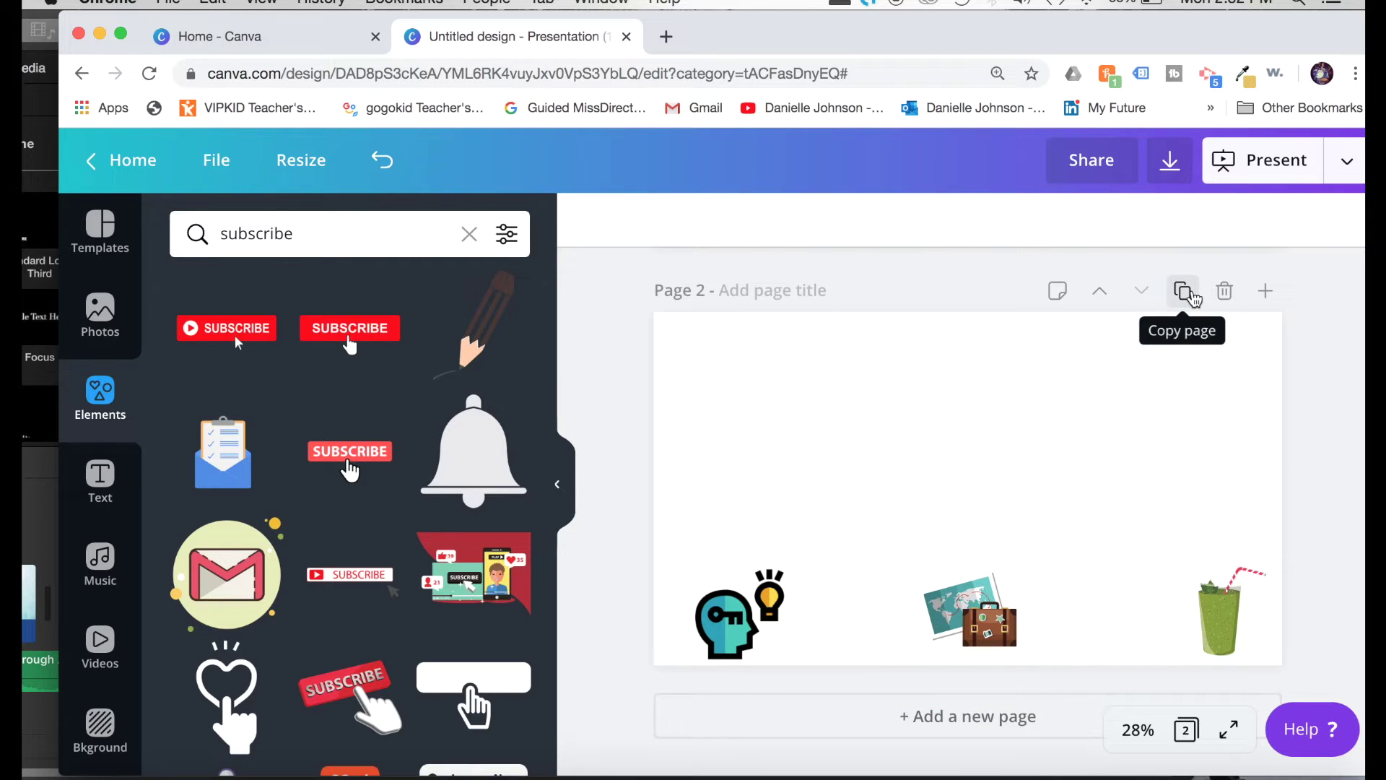
left_click(1192, 298)
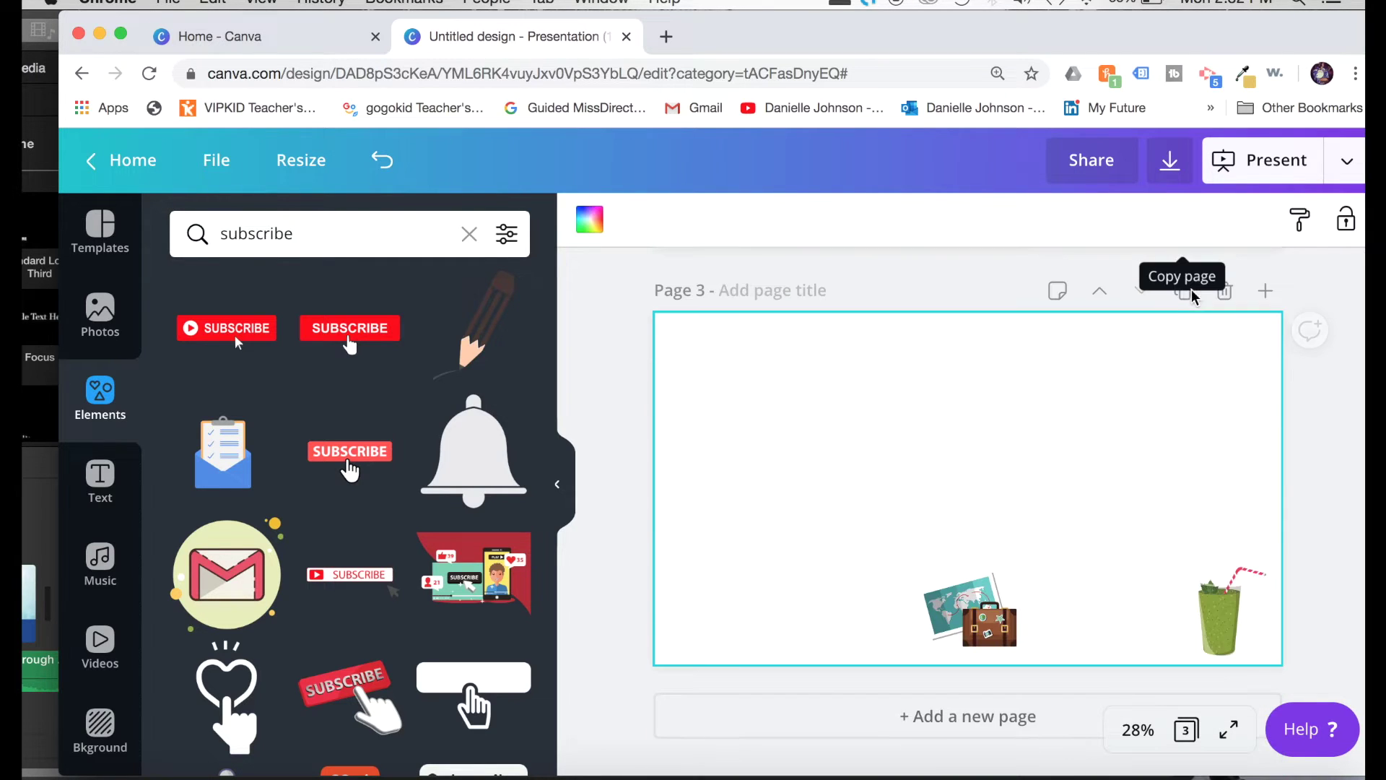
left_click(1218, 641)
key("Delete")
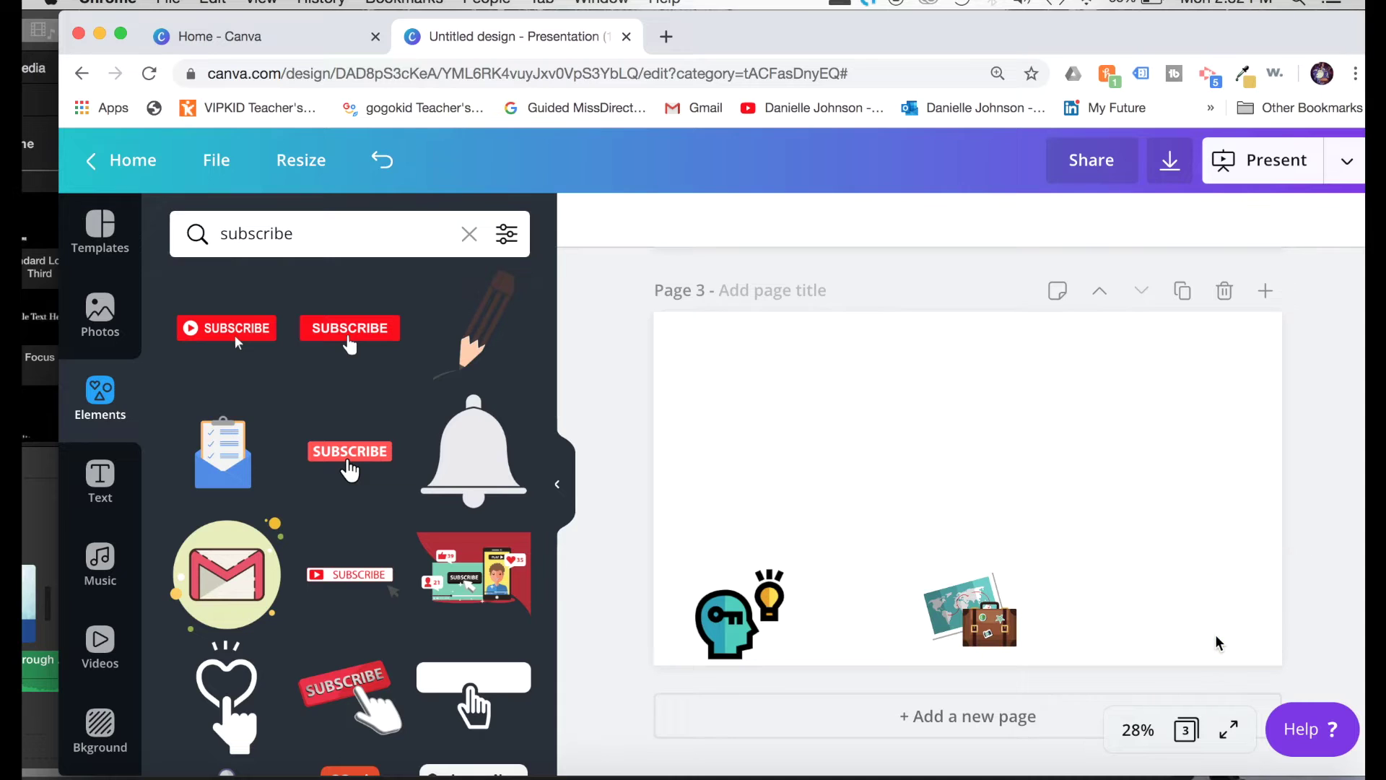
- Copy page 3 to page 4 without the suitcase, then return to page 1
left_click(1182, 291)
left_click(965, 639)
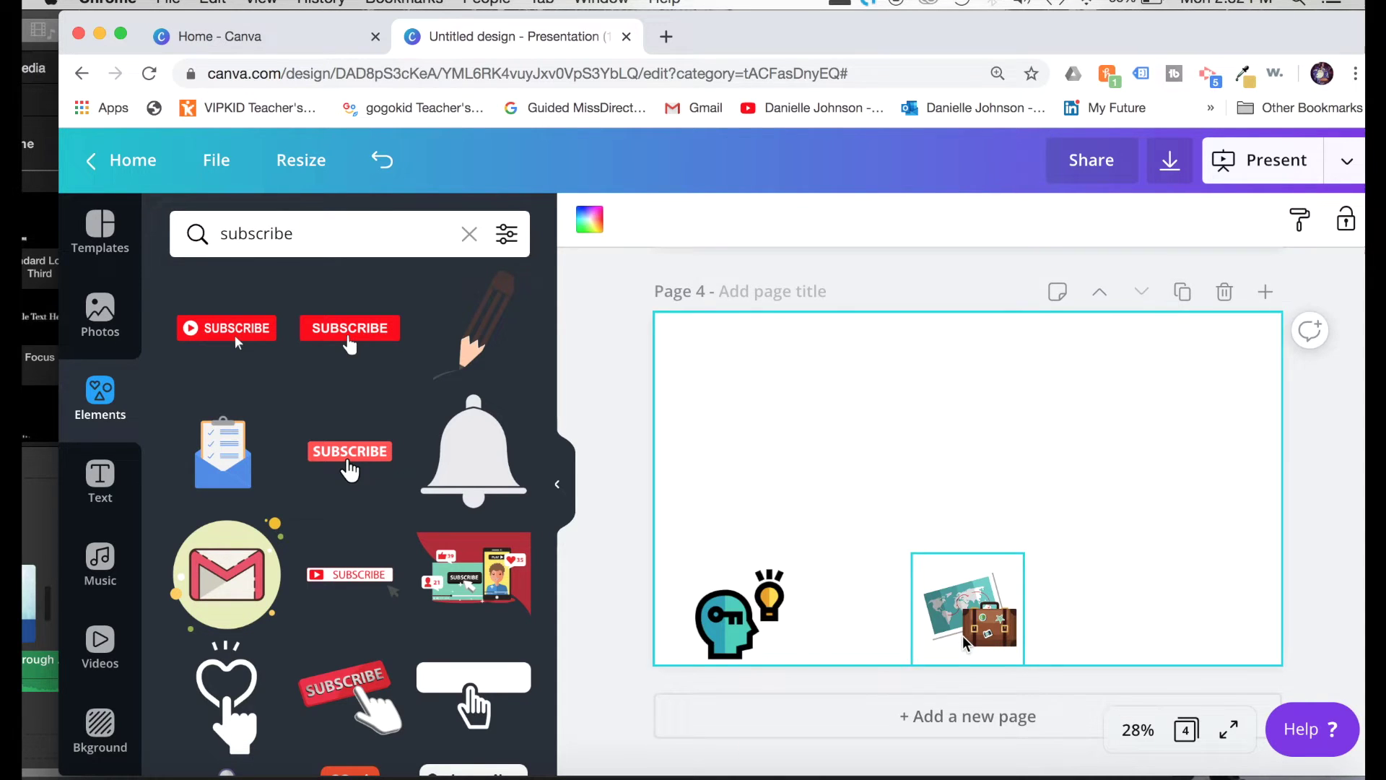
key("Delete")
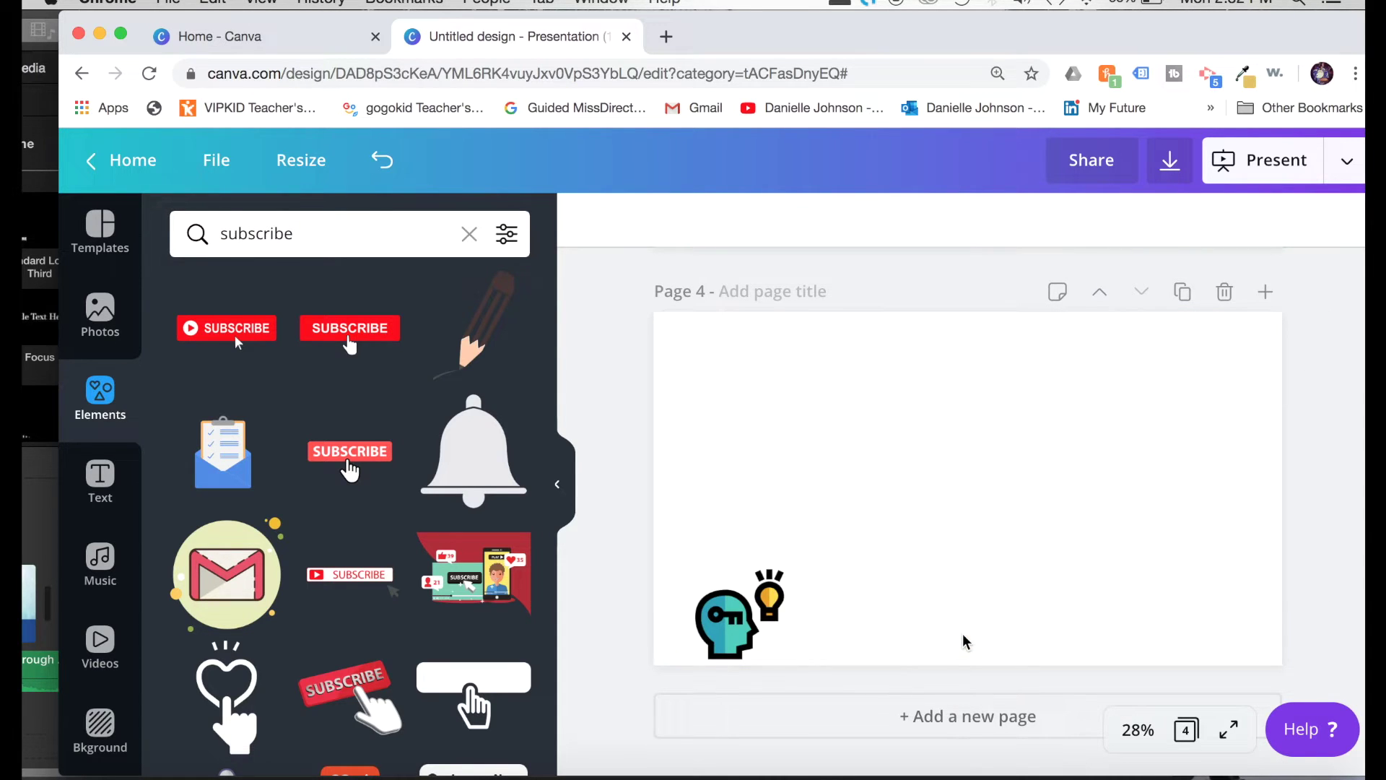
scroll(965, 642, "up", 2)
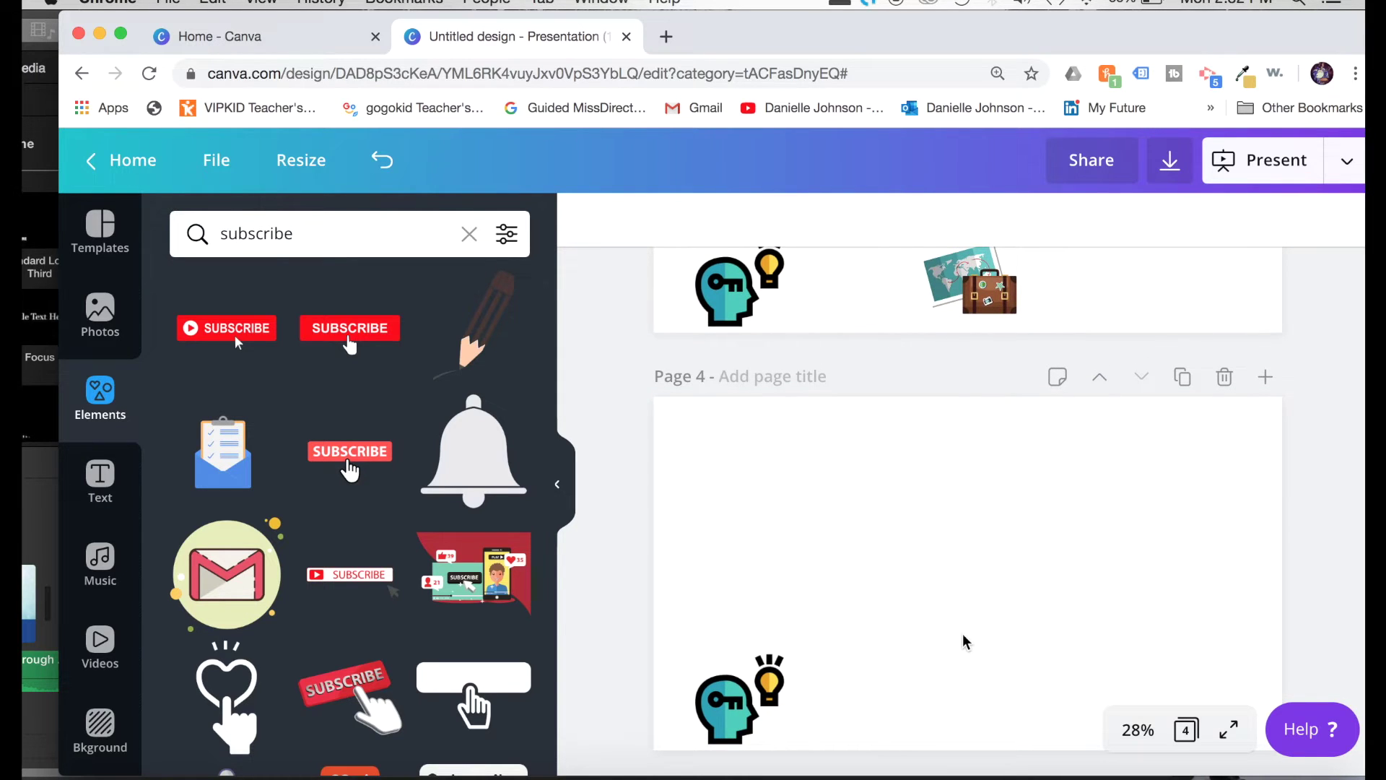
scroll(965, 642, "up", 5)
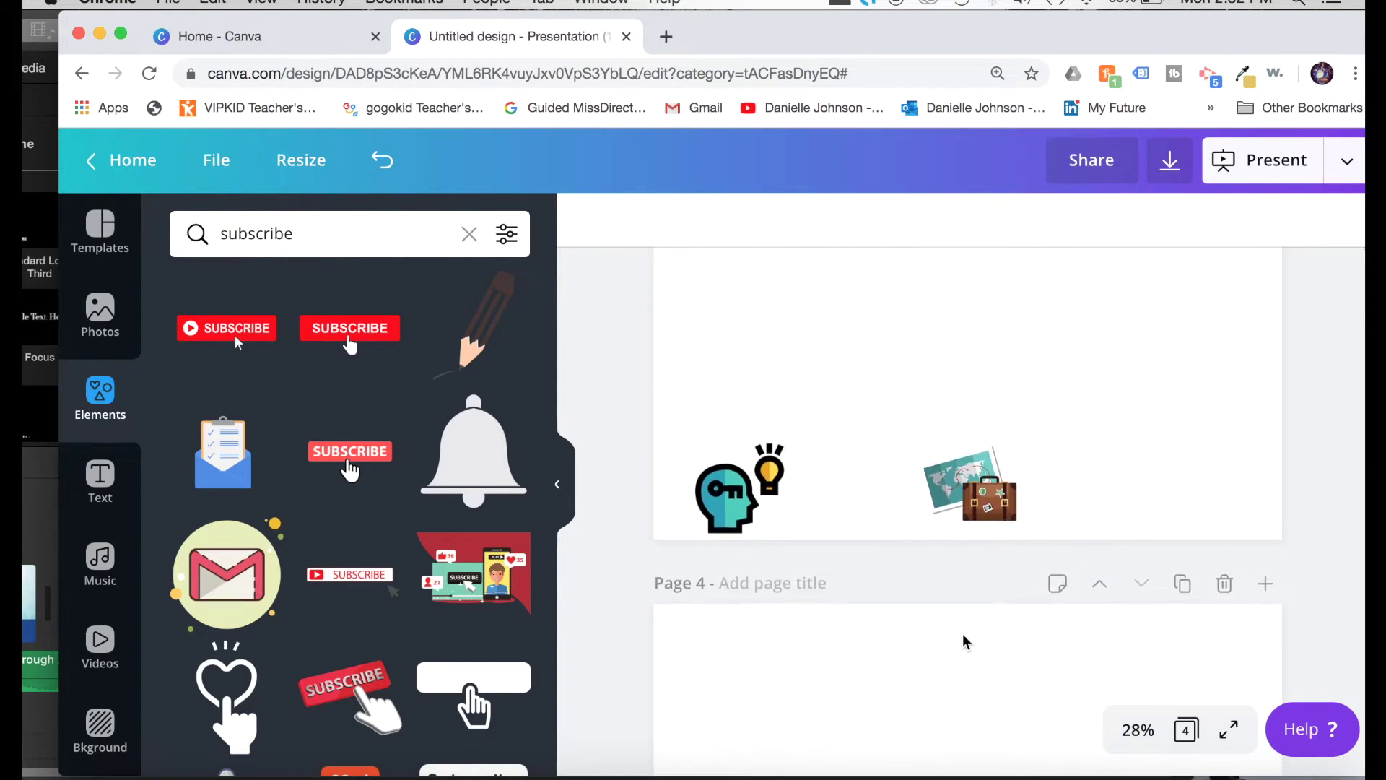
scroll(965, 642, "up", 15)
key("ctrl+v")
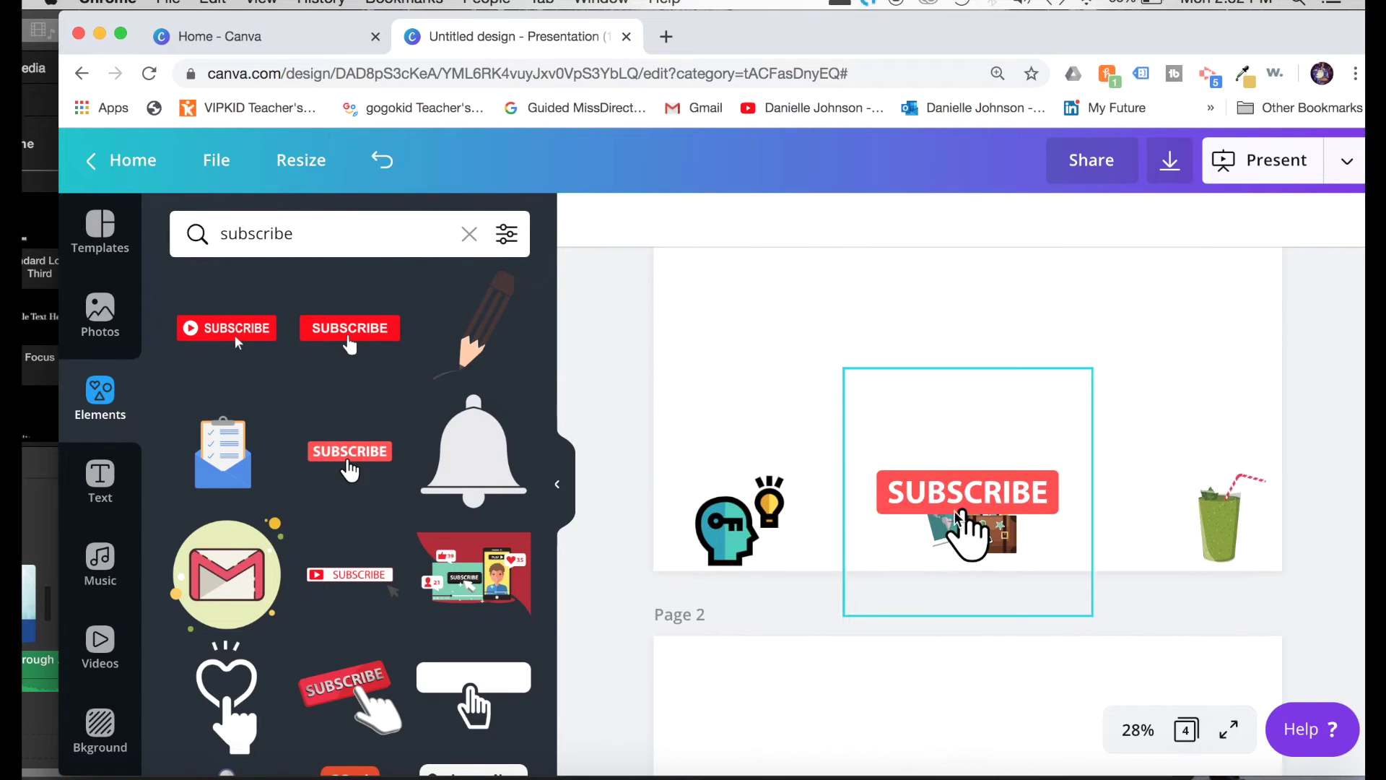
scroll(941, 516, "up", 3)
left_click(1013, 413)
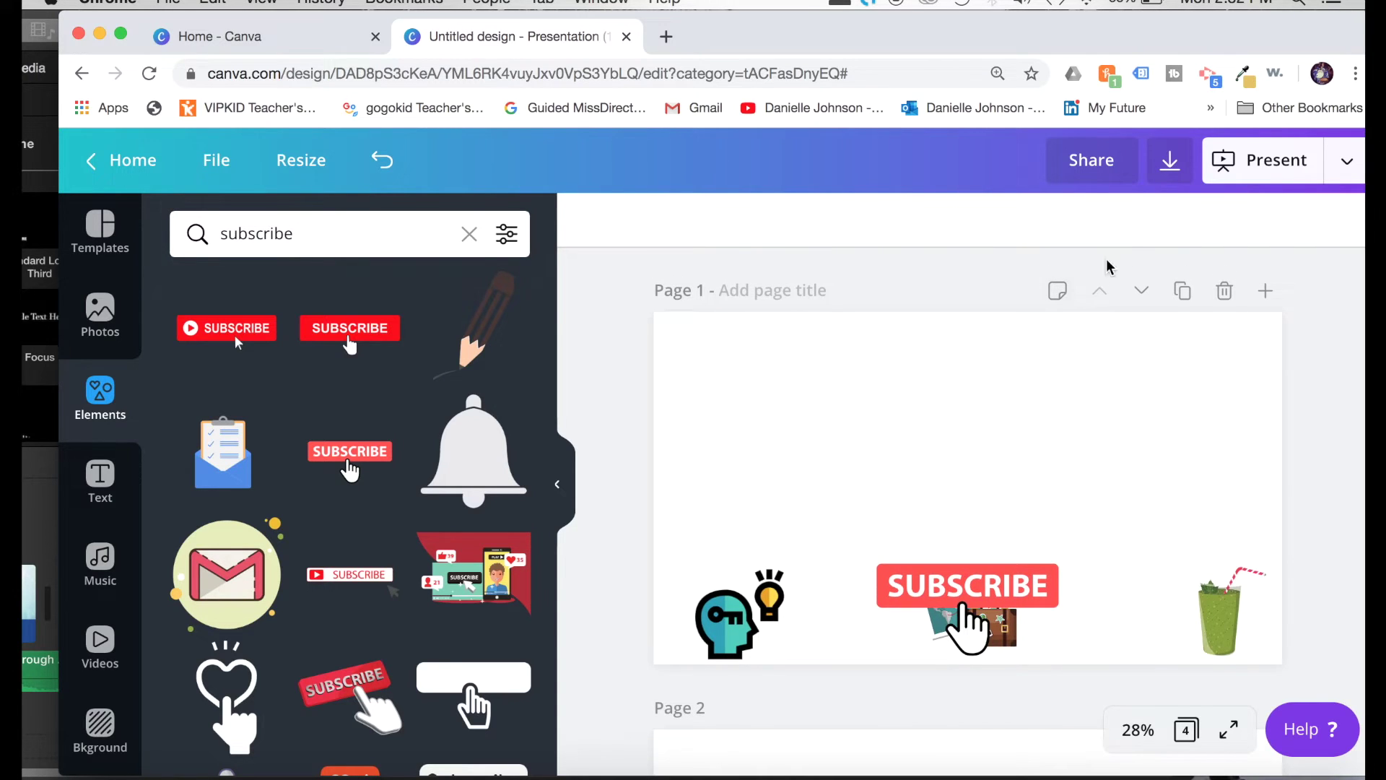
- Set the download to PNG file type with a transparent background
left_click(1171, 160)
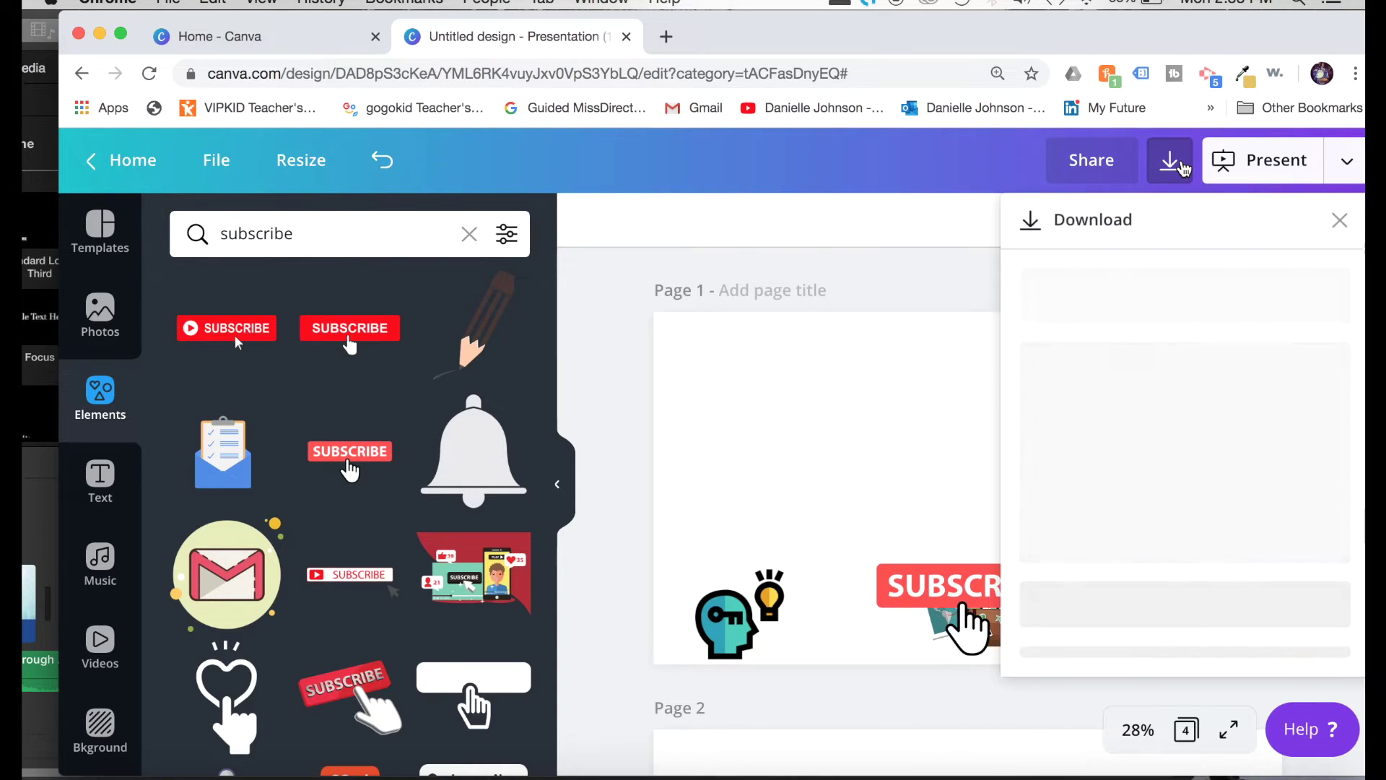
left_click(1133, 325)
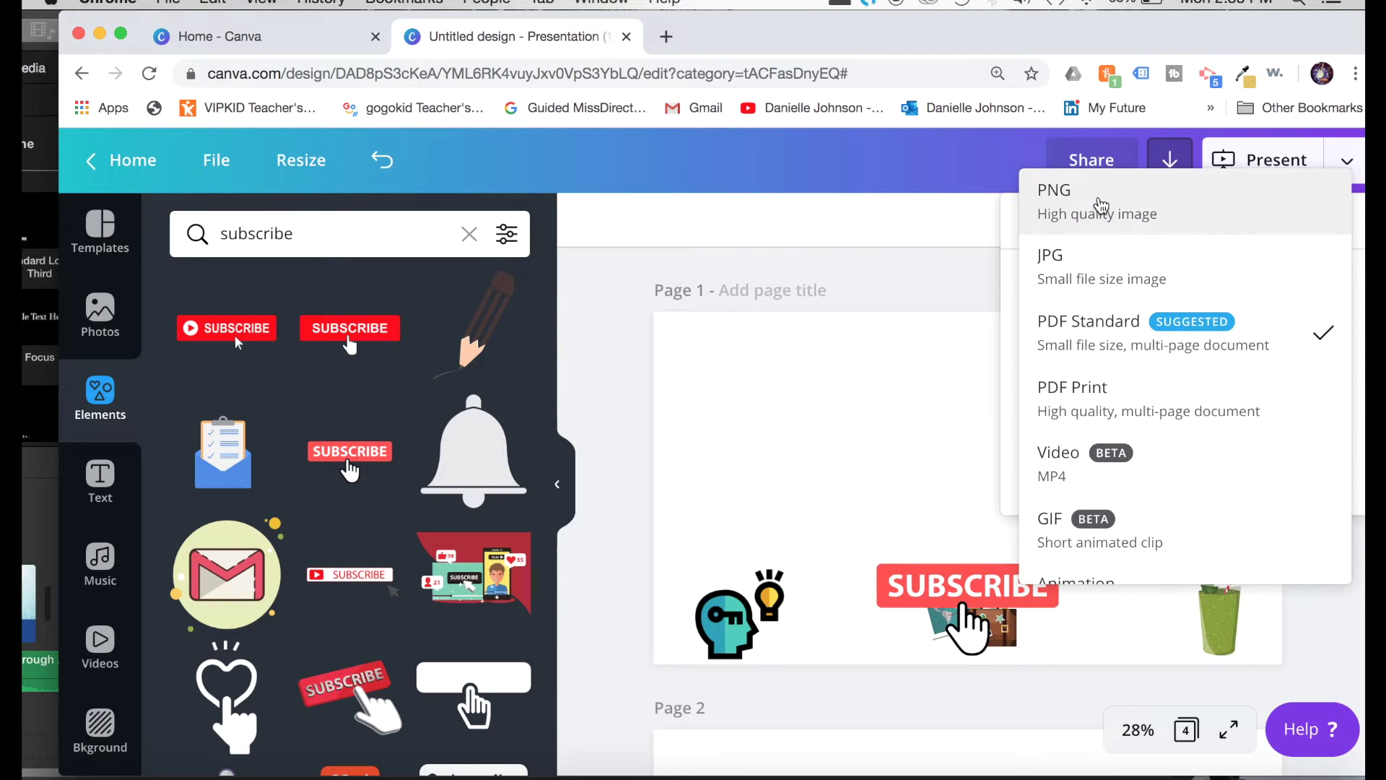
left_click(1101, 204)
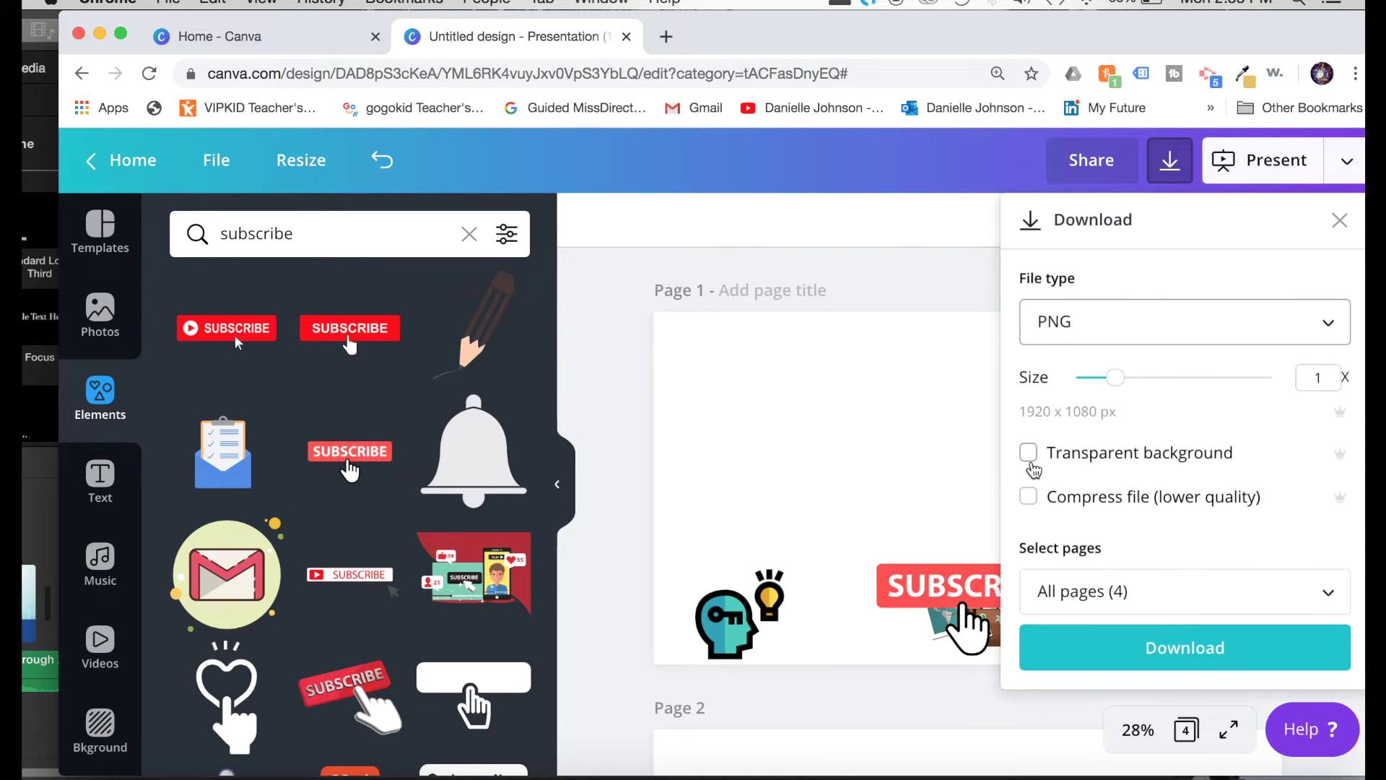
left_click(1031, 461)
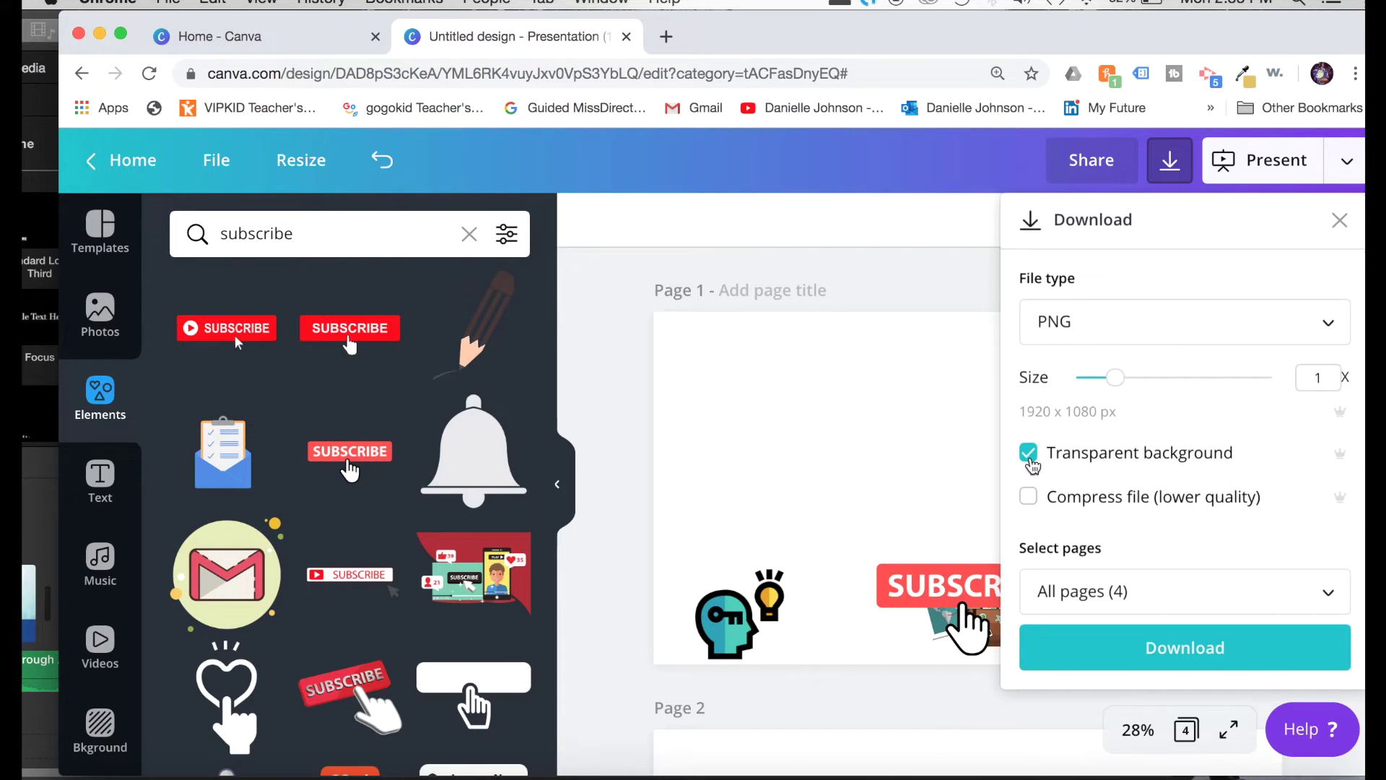
left_click(665, 42)
- Google 'make background transparent', skim the results, and go back to the Canva design tab
type("make backgroun")
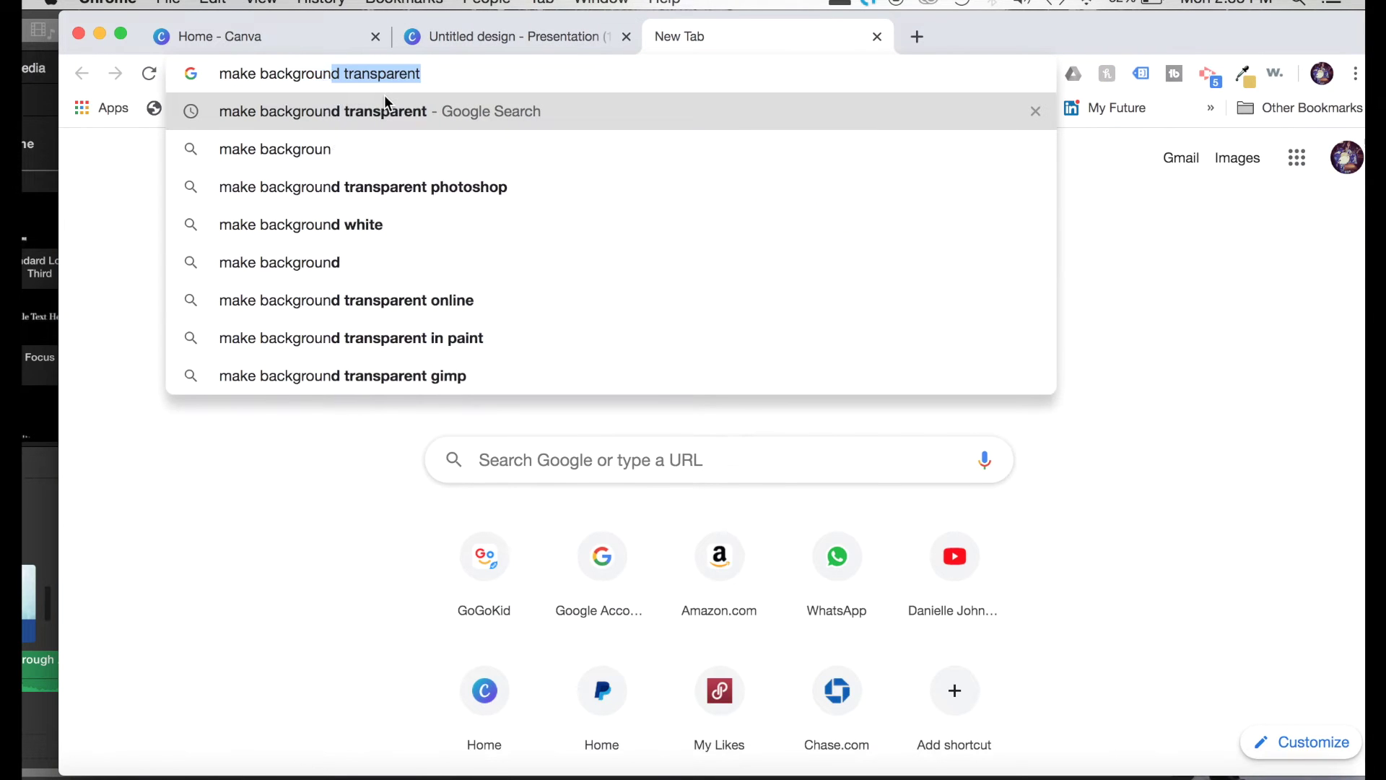
type("d transparent")
key("Return")
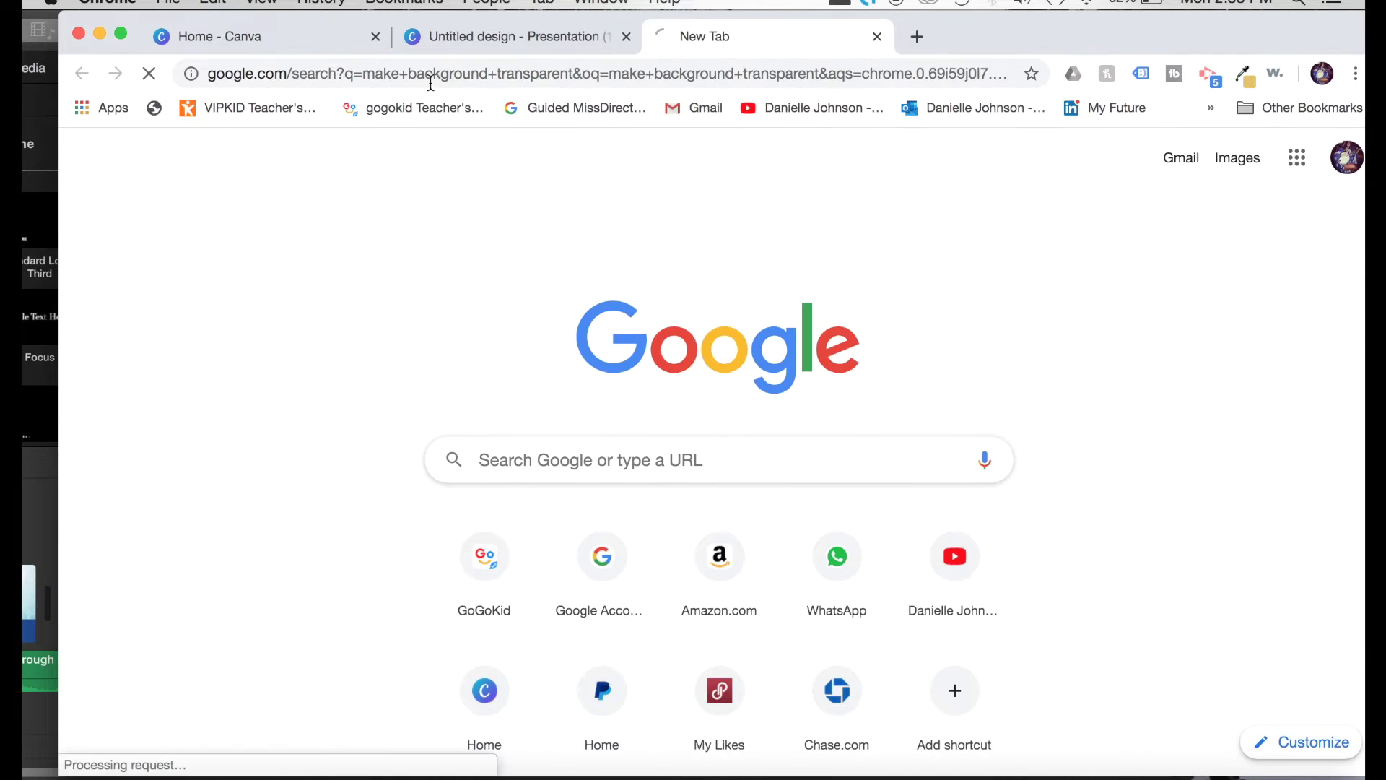
scroll(566, 395, "down", 3)
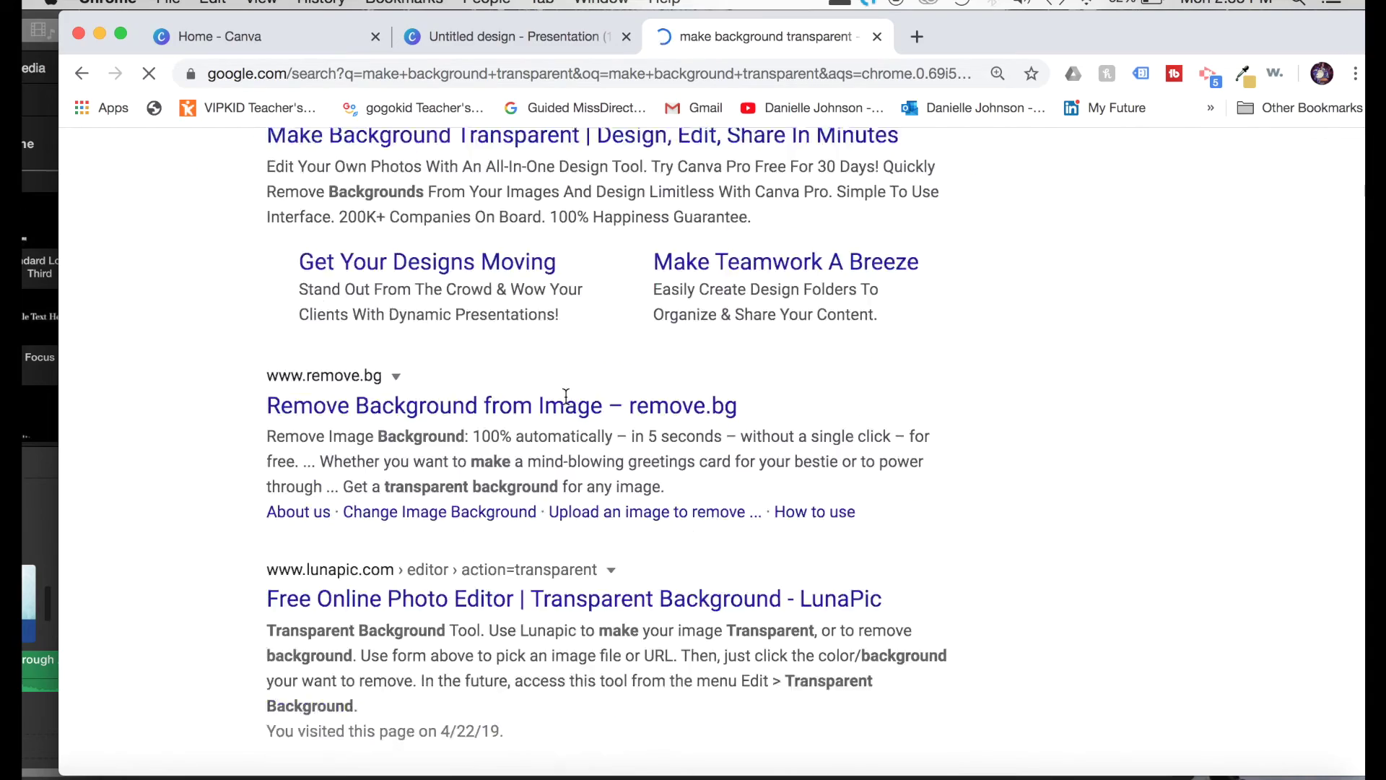
scroll(566, 395, "down", 5)
scroll(567, 397, "up", 8)
scroll(566, 399, "down", 10)
scroll(568, 402, "up", 8)
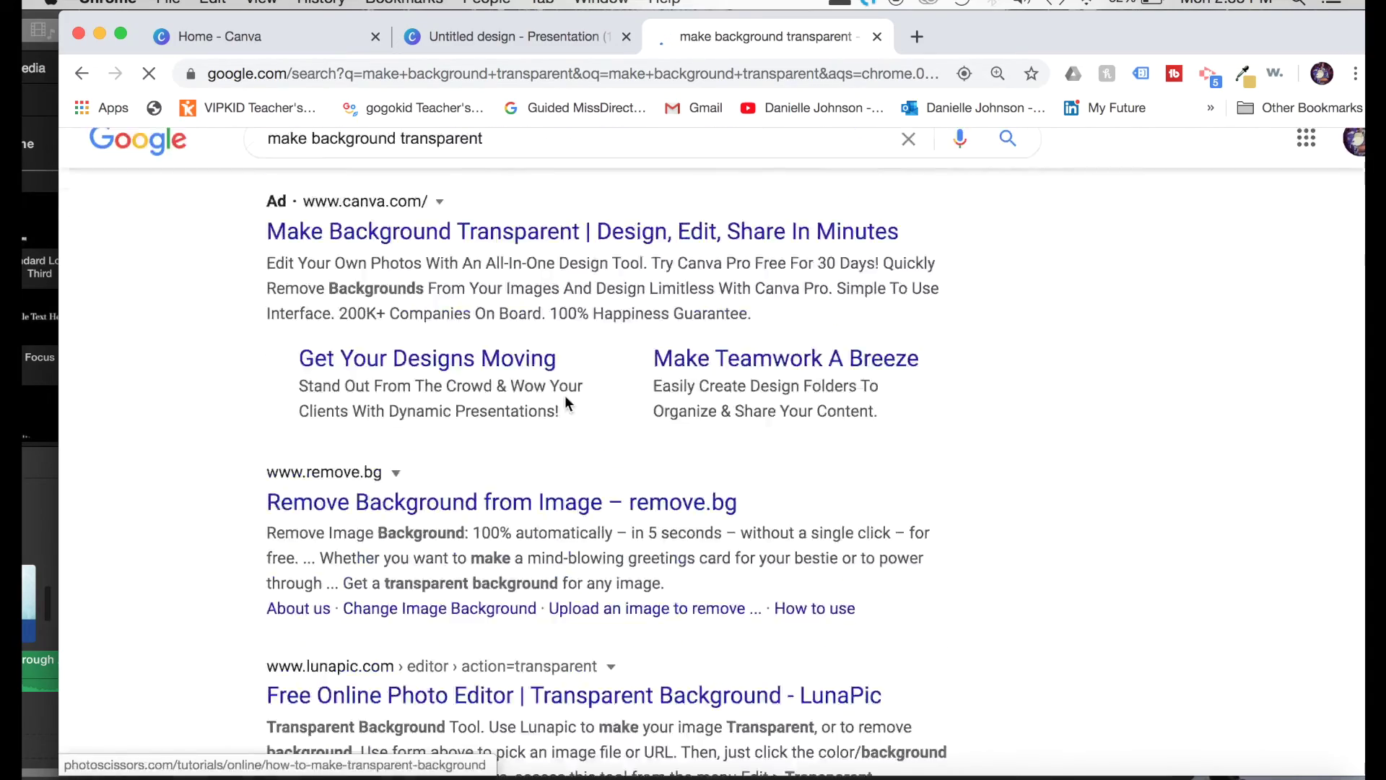
scroll(567, 403, "up", 2)
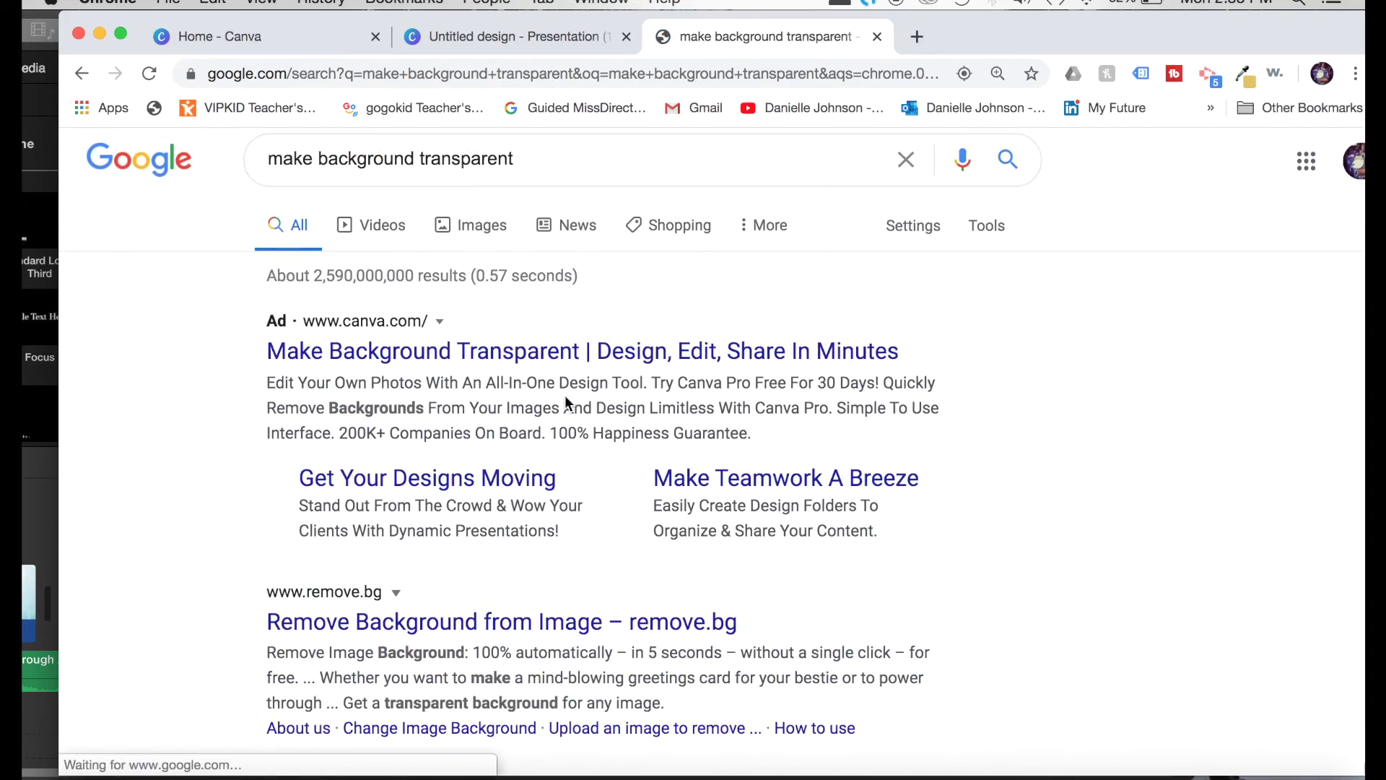
left_click(556, 38)
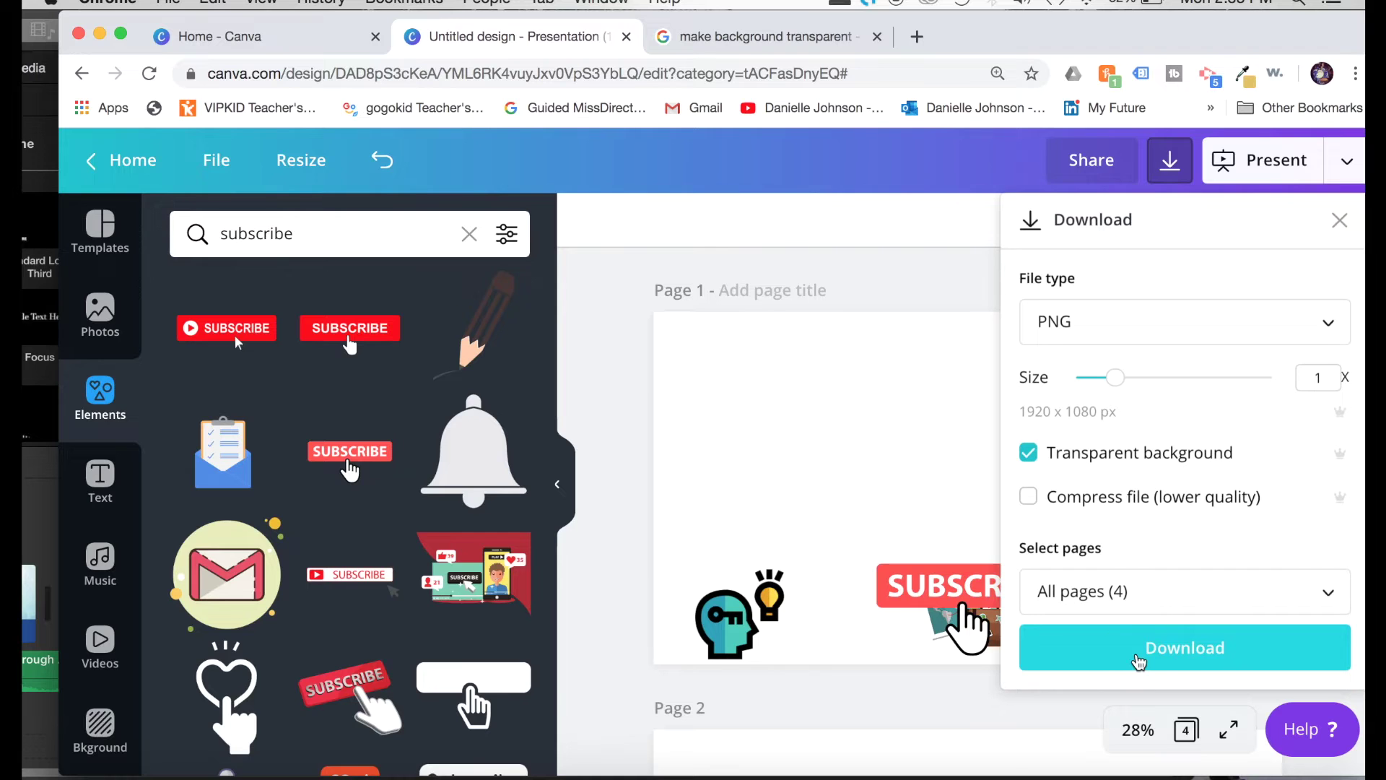
- Download all four pages as transparent PNGs into the 'Untitled design (2)' folder
left_click(1139, 661)
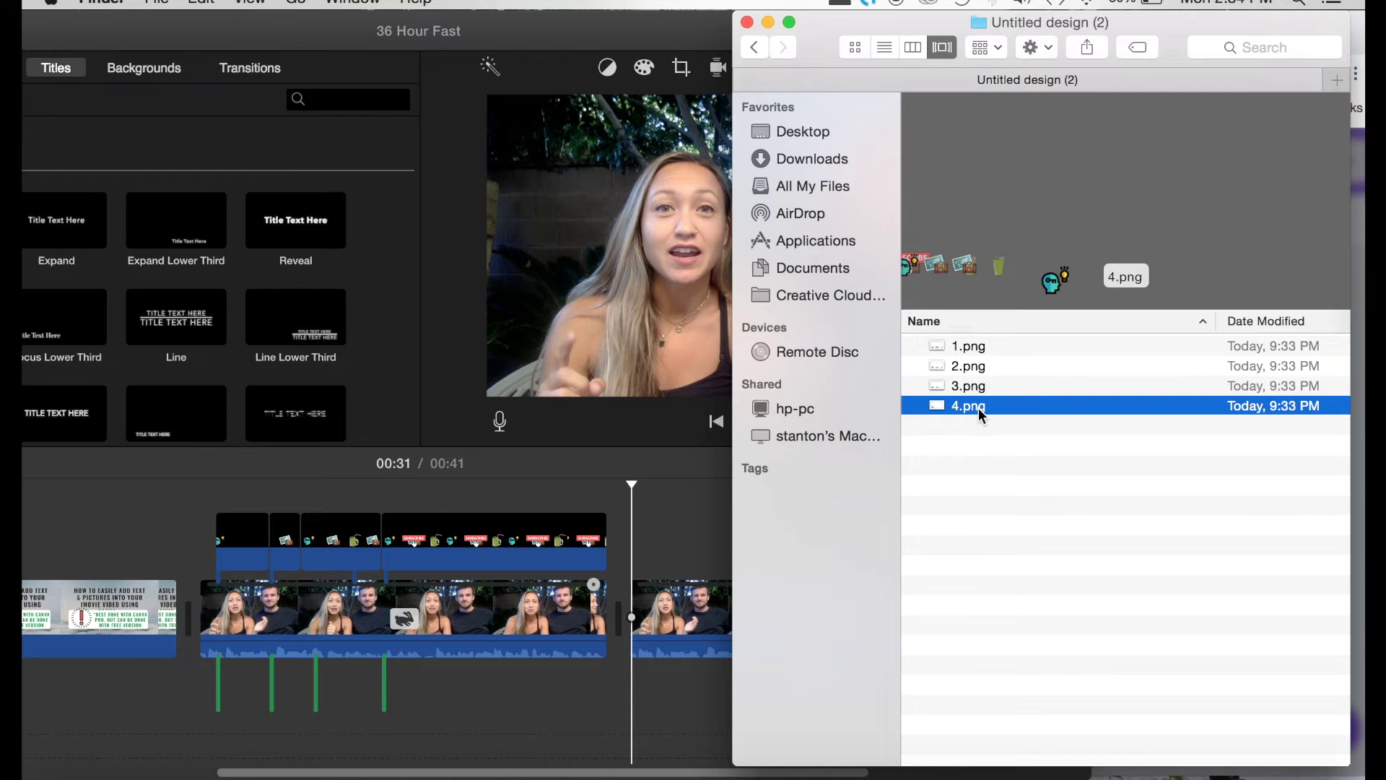
- Place 4.png over the video as a cutaway and shorten it from 4.4s to 1.7s
left_click_drag(977, 409, 652, 541)
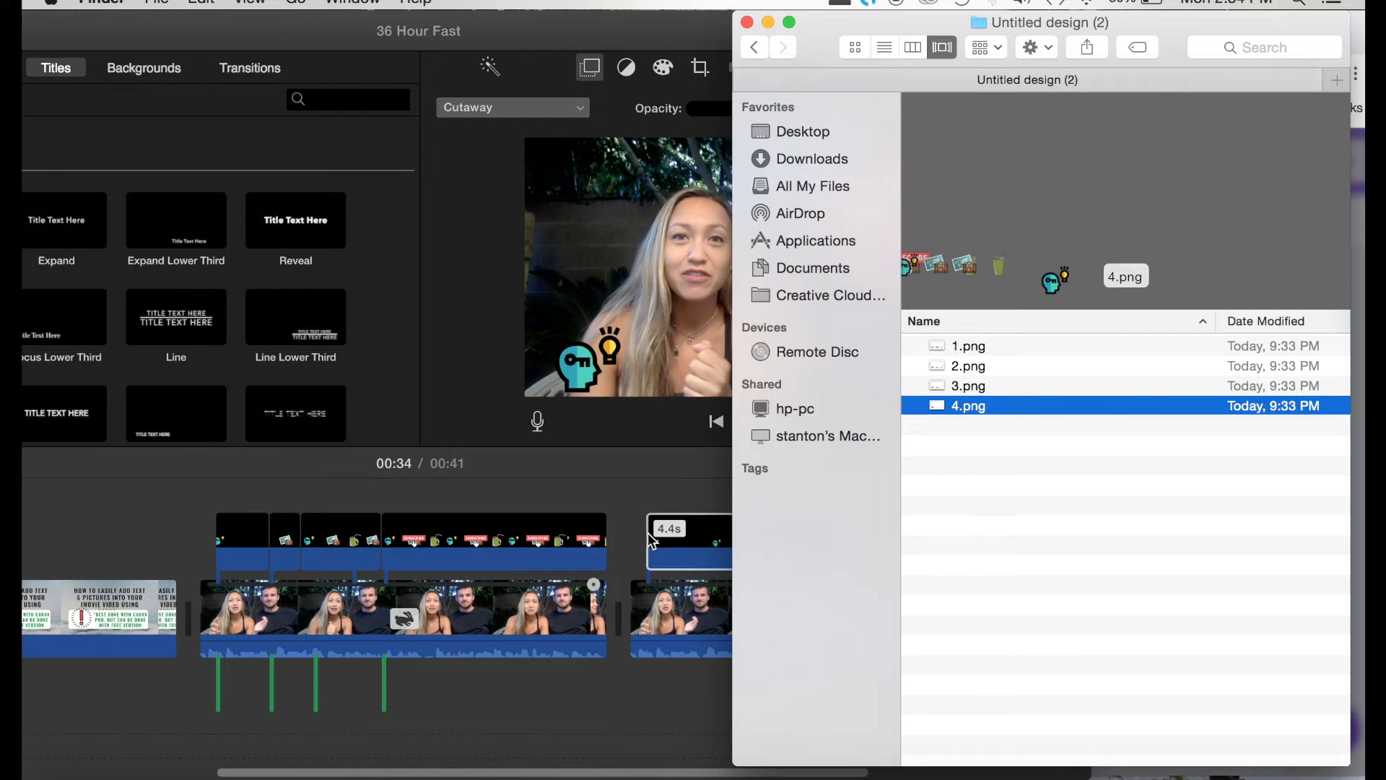
left_click(631, 516)
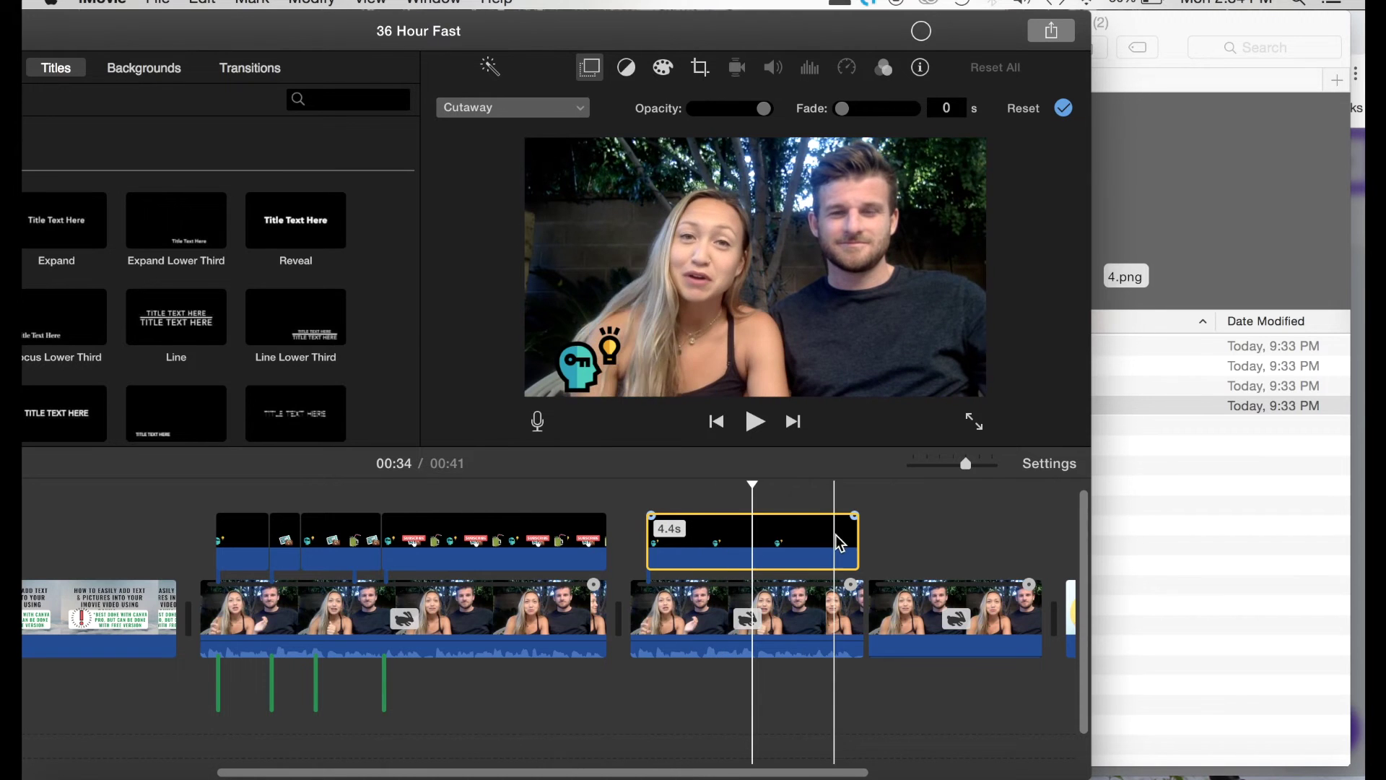
left_click_drag(854, 537, 726, 549)
- Add 3.png and 2.png from the exported folder as further overlays on the video
left_click(1112, 482)
left_click(972, 390)
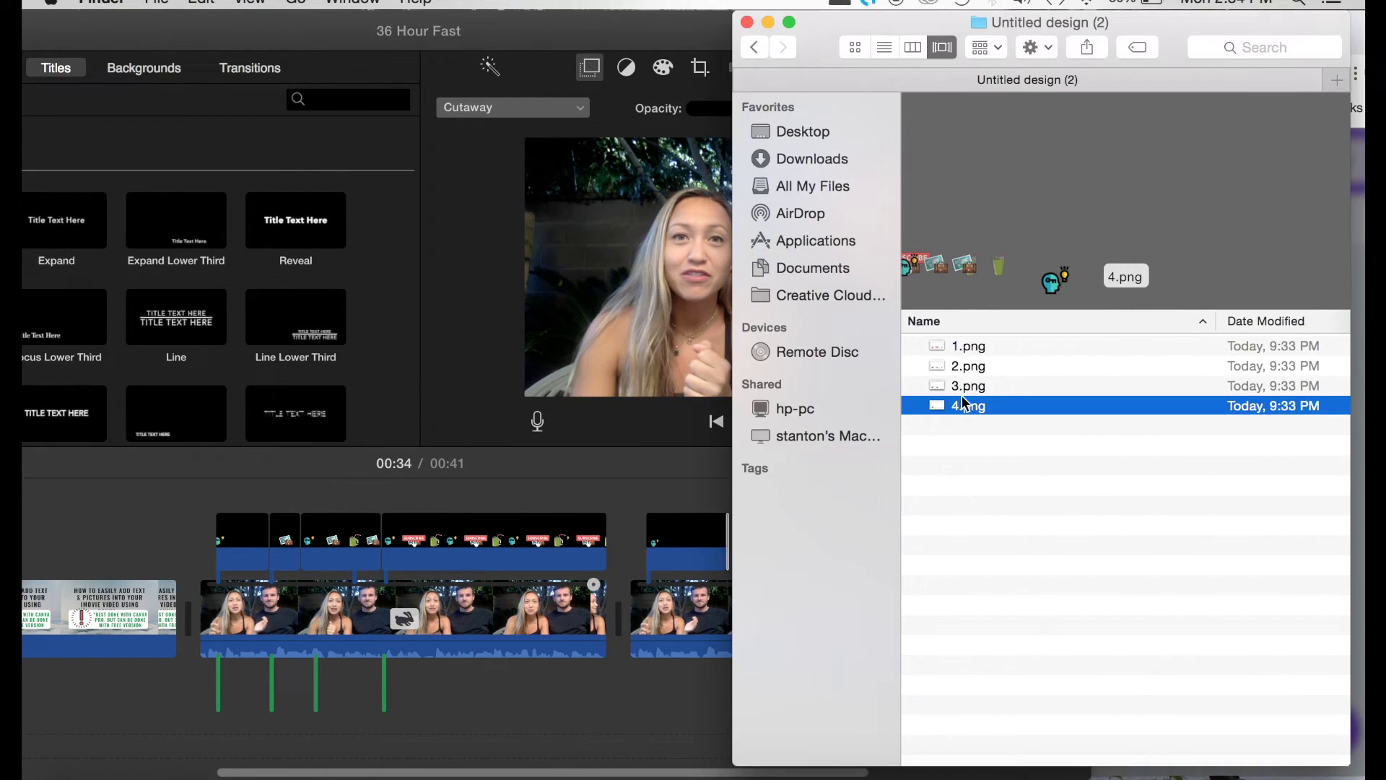
left_click_drag(973, 388, 645, 518)
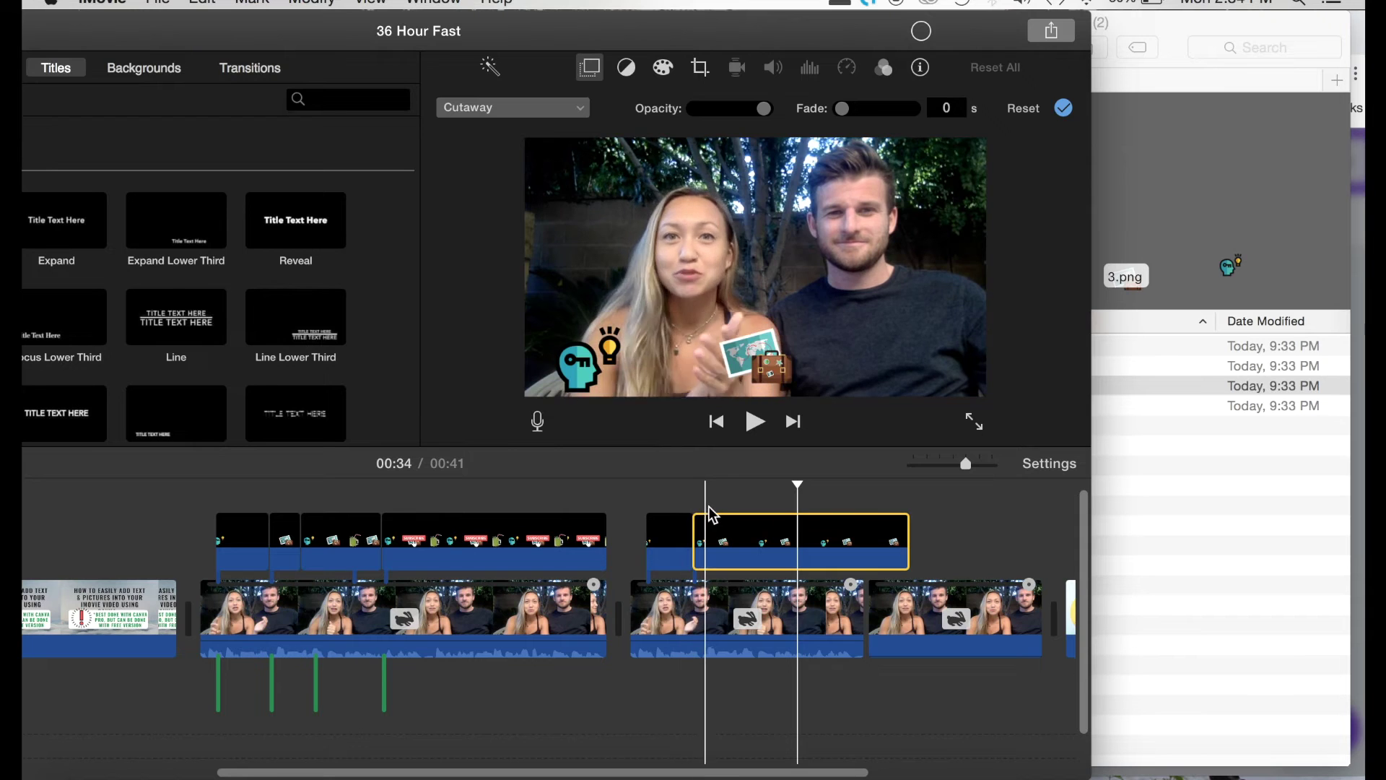
left_click(1118, 498)
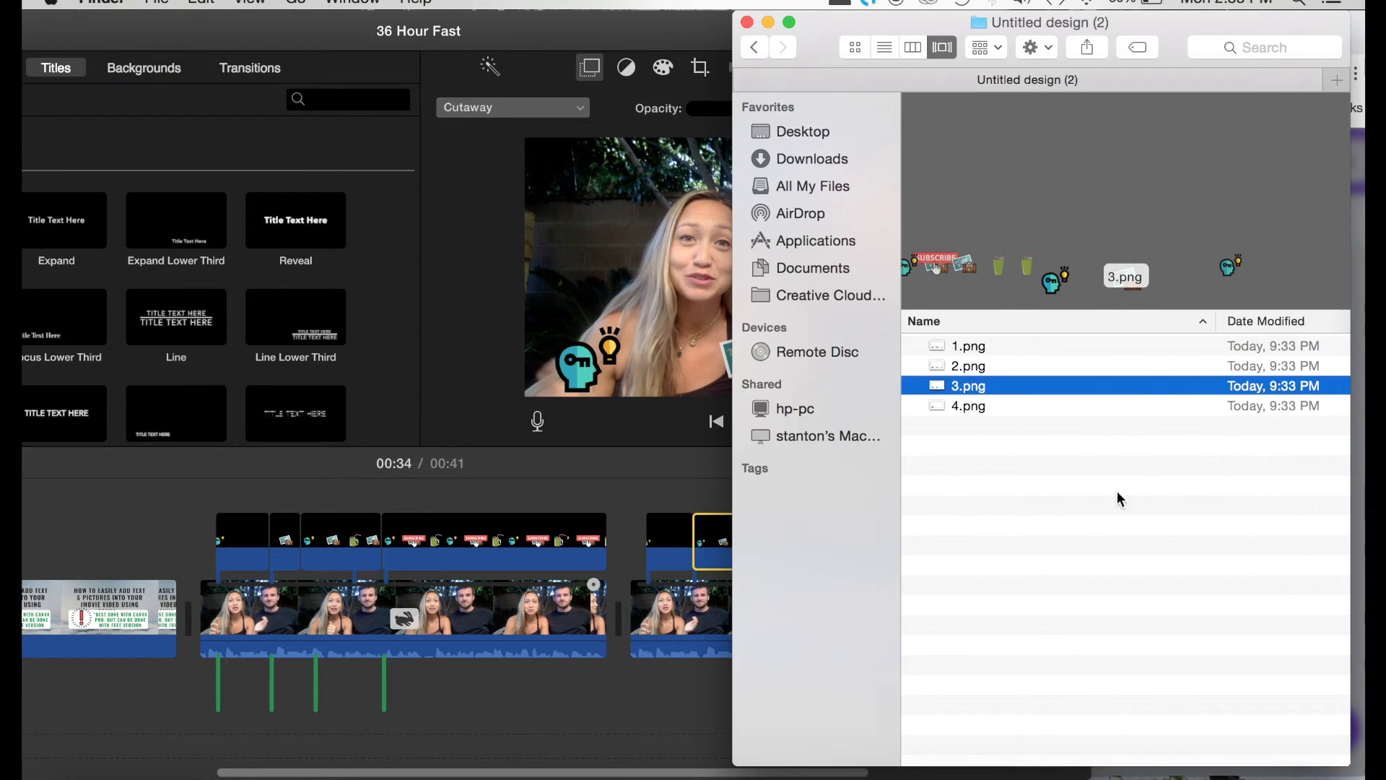
left_click(976, 368)
left_click_drag(730, 498, 1025, 417)
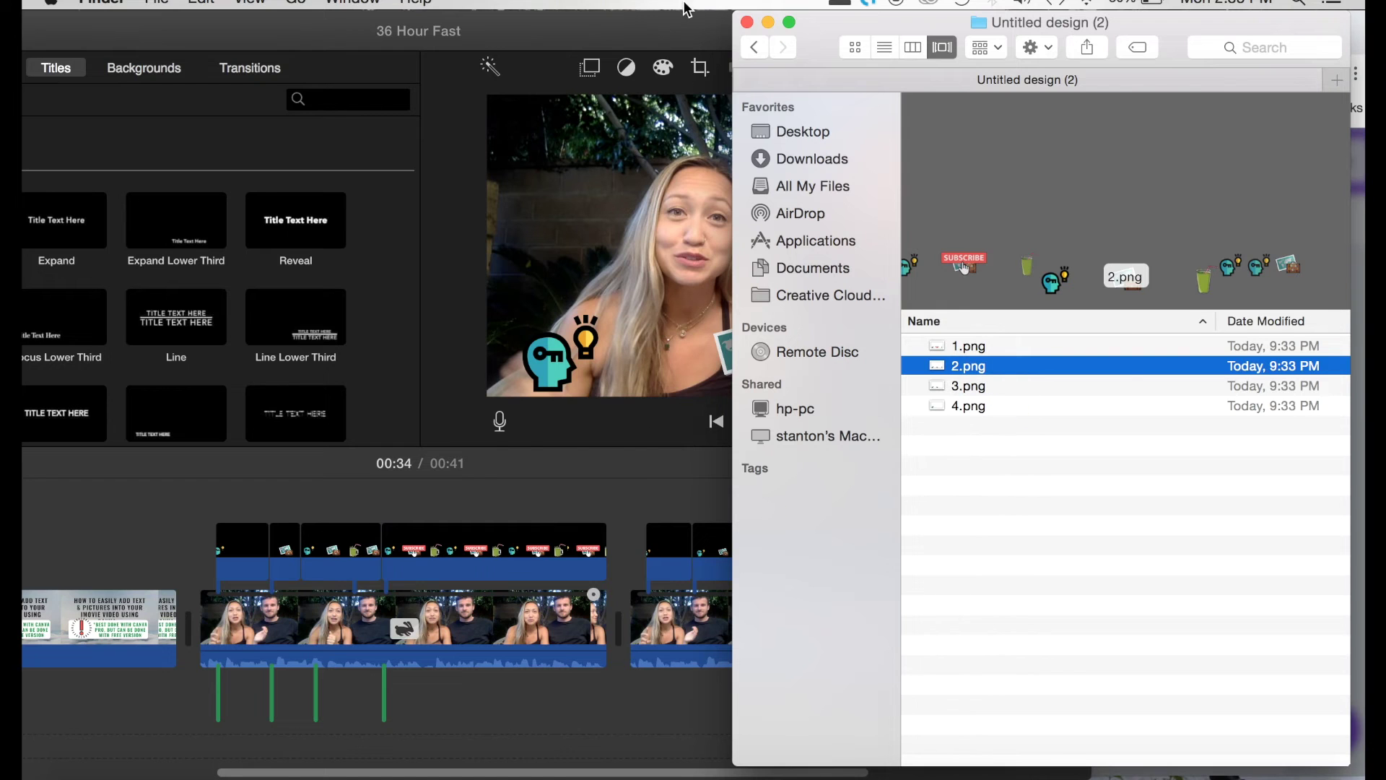
left_click(659, 26)
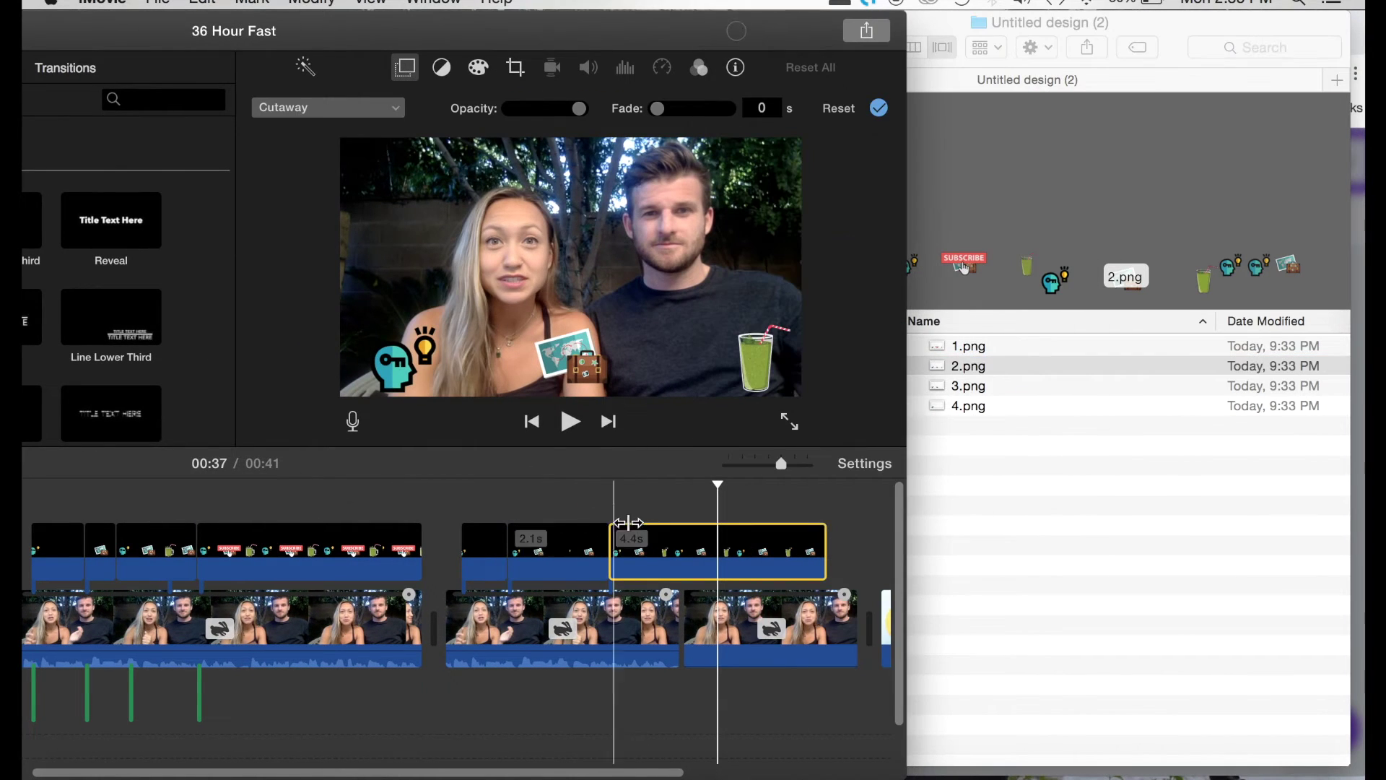
- Drag the 1.png Subscribe image onto the timeline as a 4.4s cutaway and review it
left_click(992, 335)
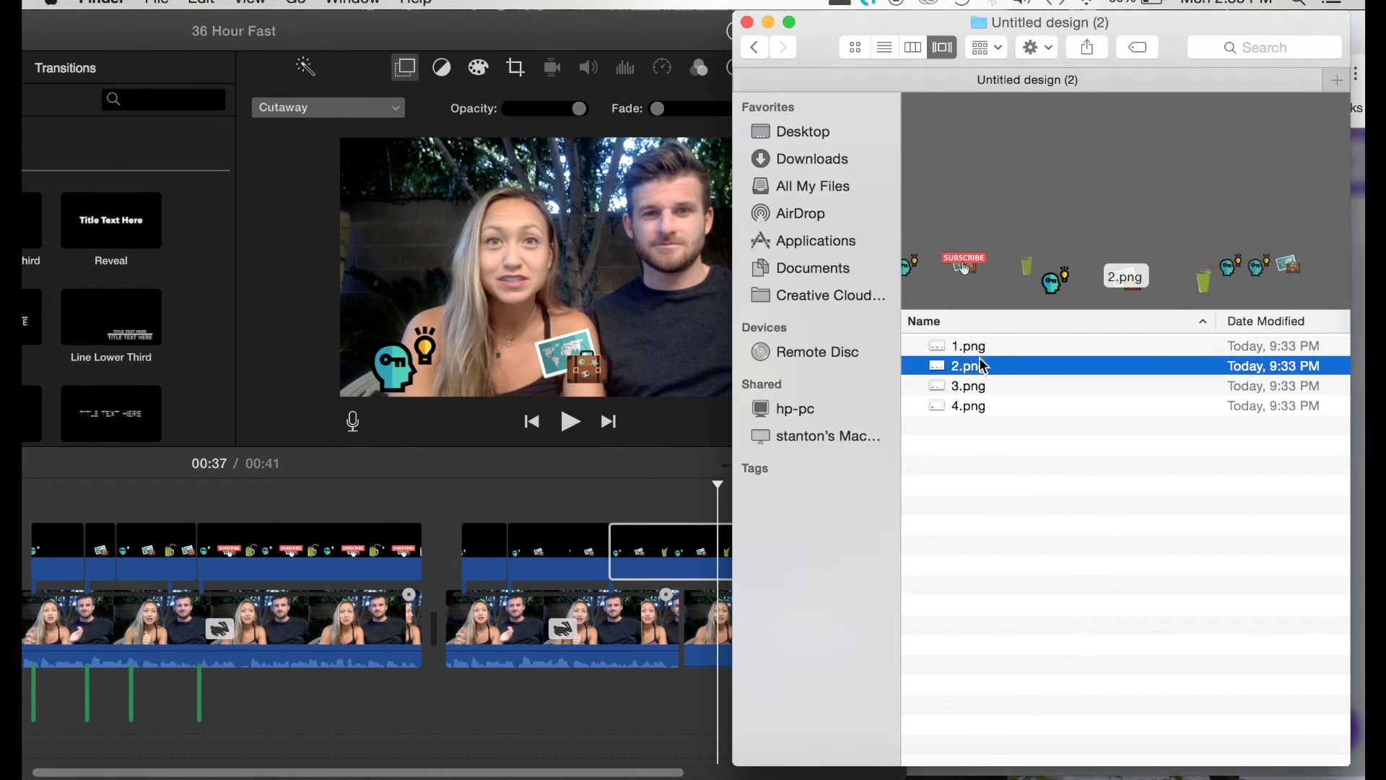
left_click(981, 349)
left_click_drag(985, 348, 684, 557)
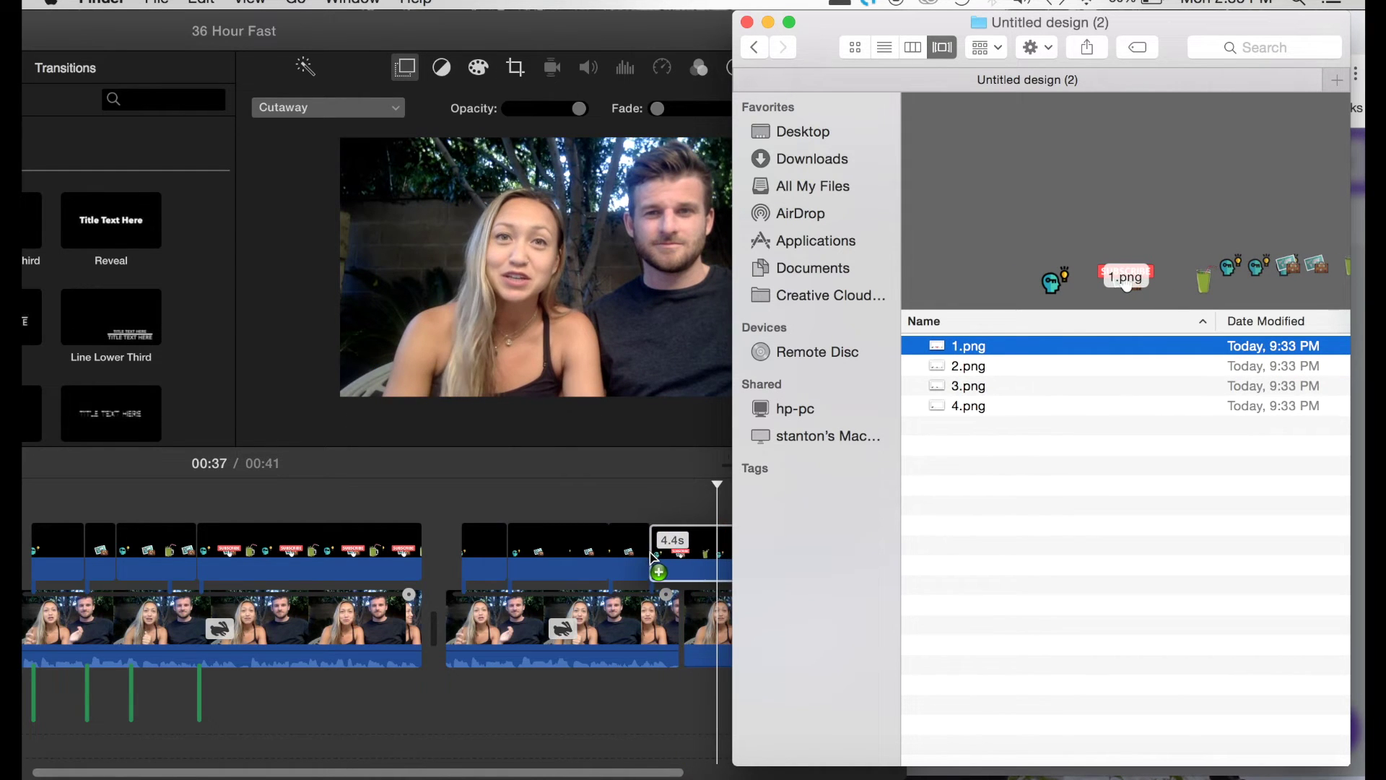
left_click(632, 494)
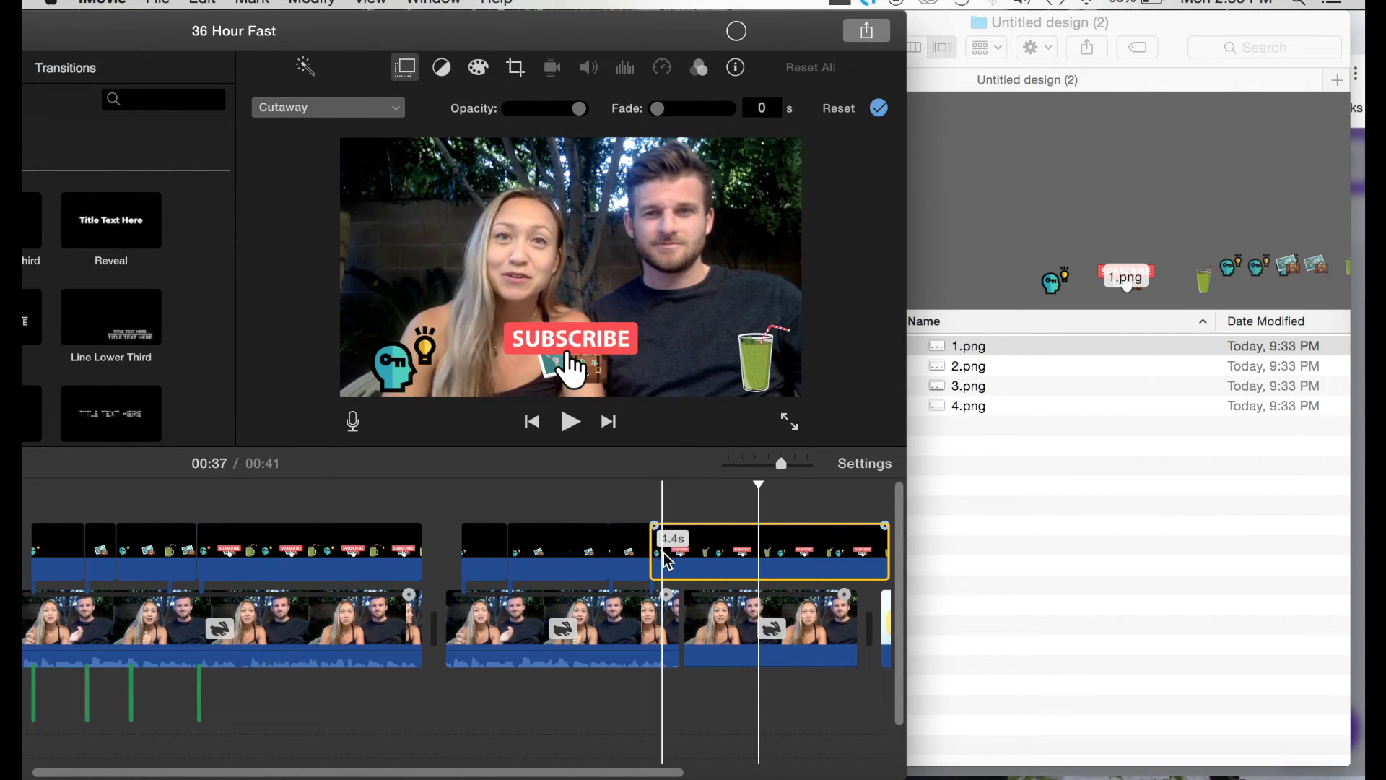
scroll(765, 560, "right", 3)
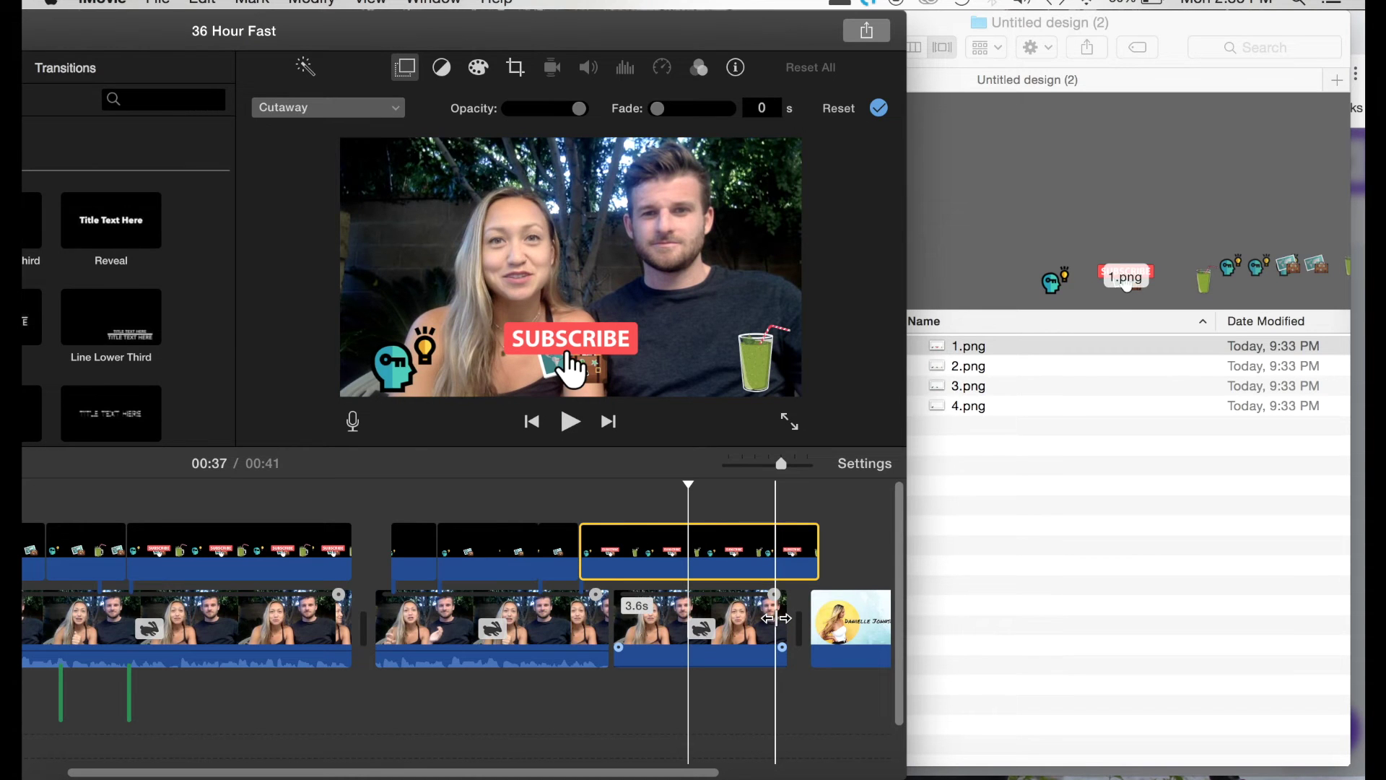
- Add a blank fifth page in Canva and paste the bulleted list lower on it
left_click(468, 774)
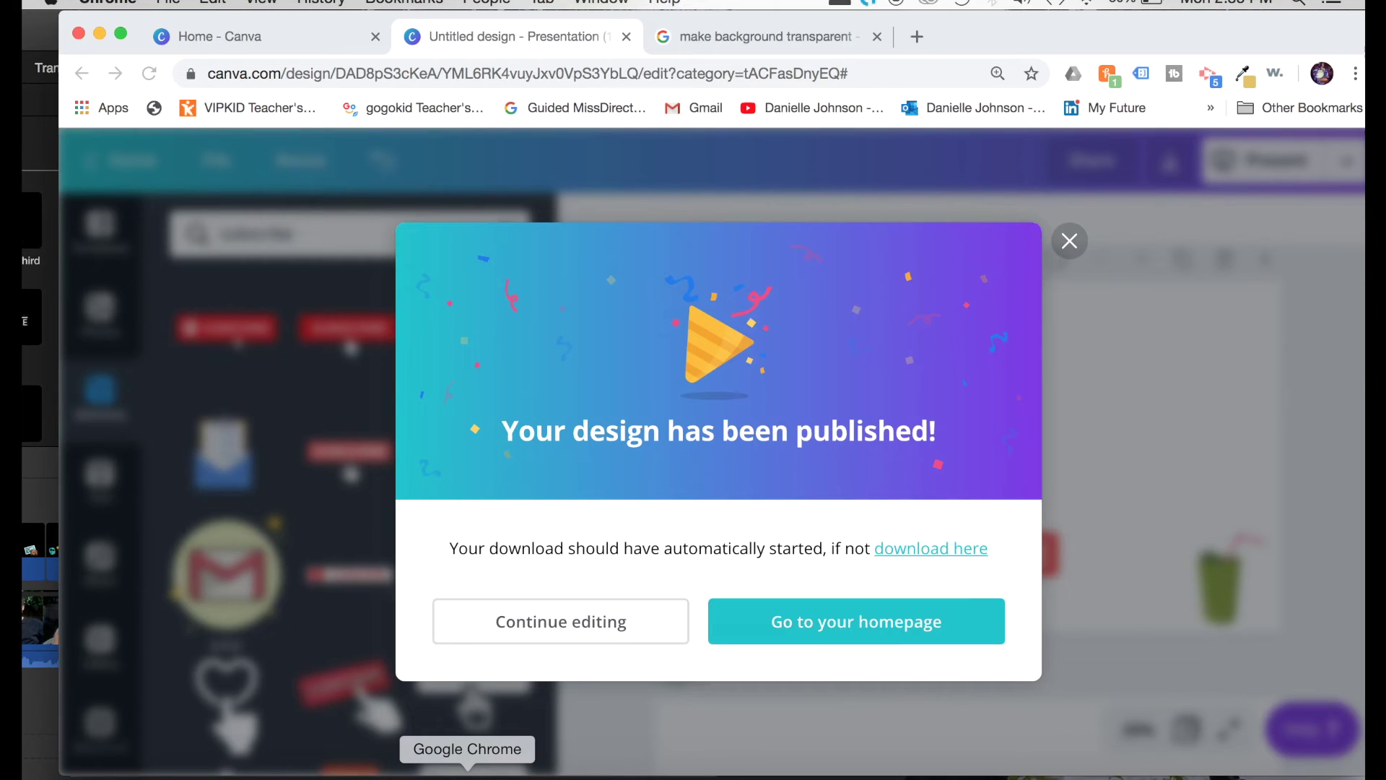
left_click(1070, 239)
scroll(1068, 383, "down", 15)
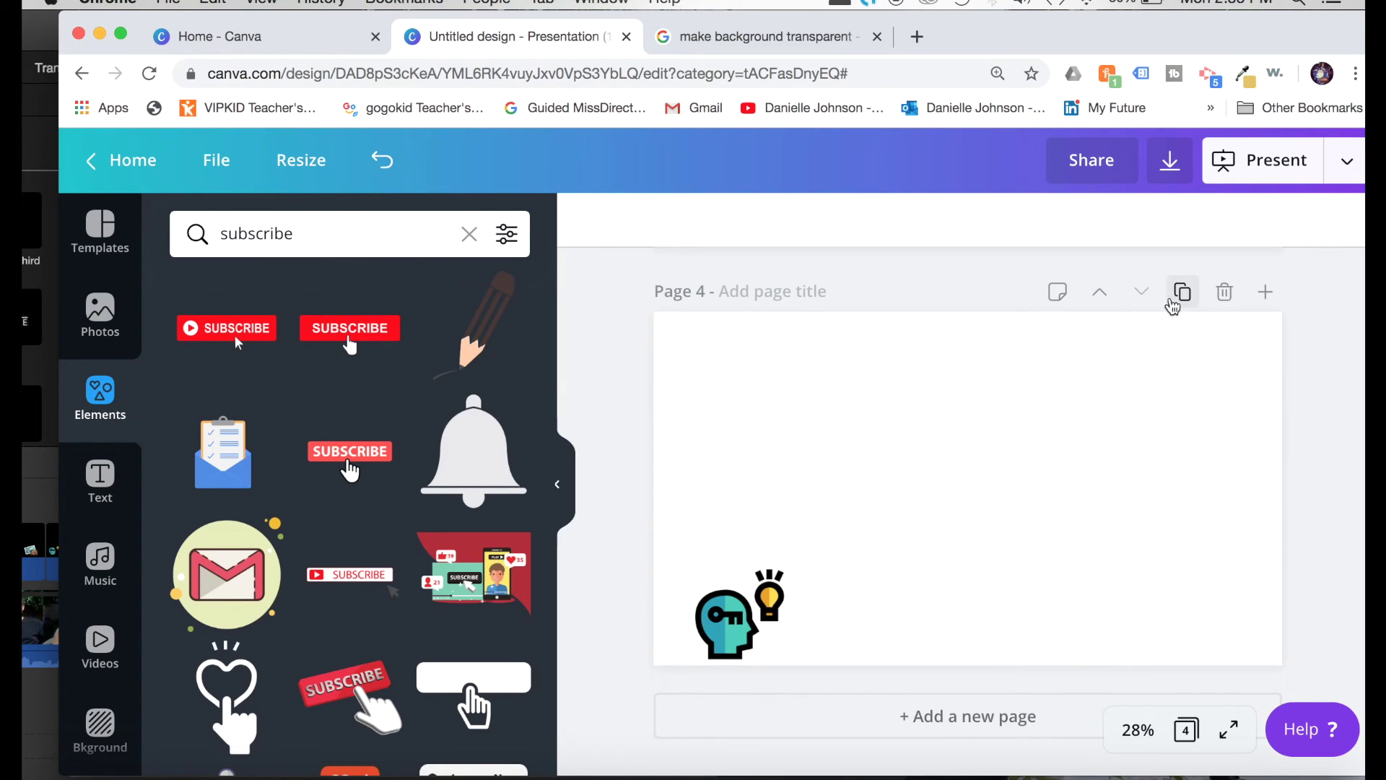
left_click(1266, 292)
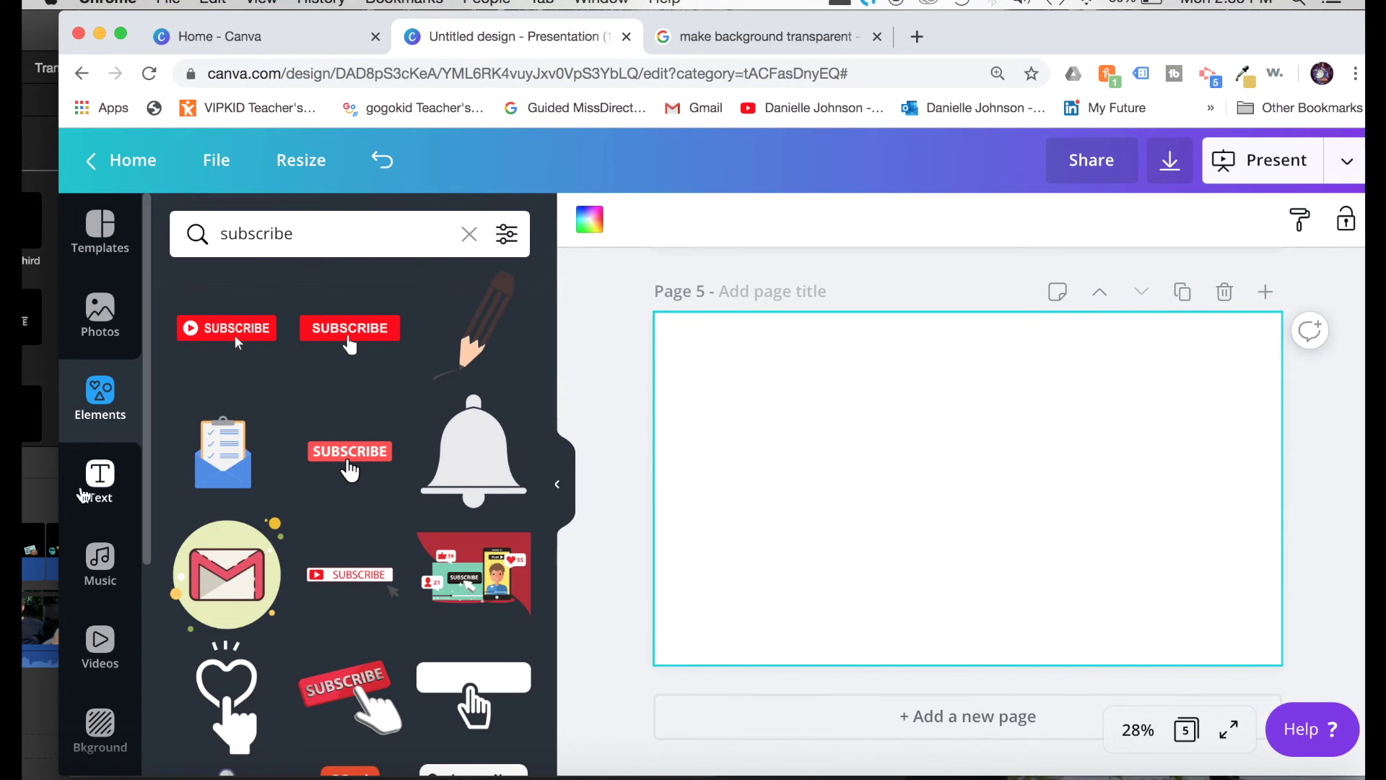
left_click(100, 481)
key("super+v")
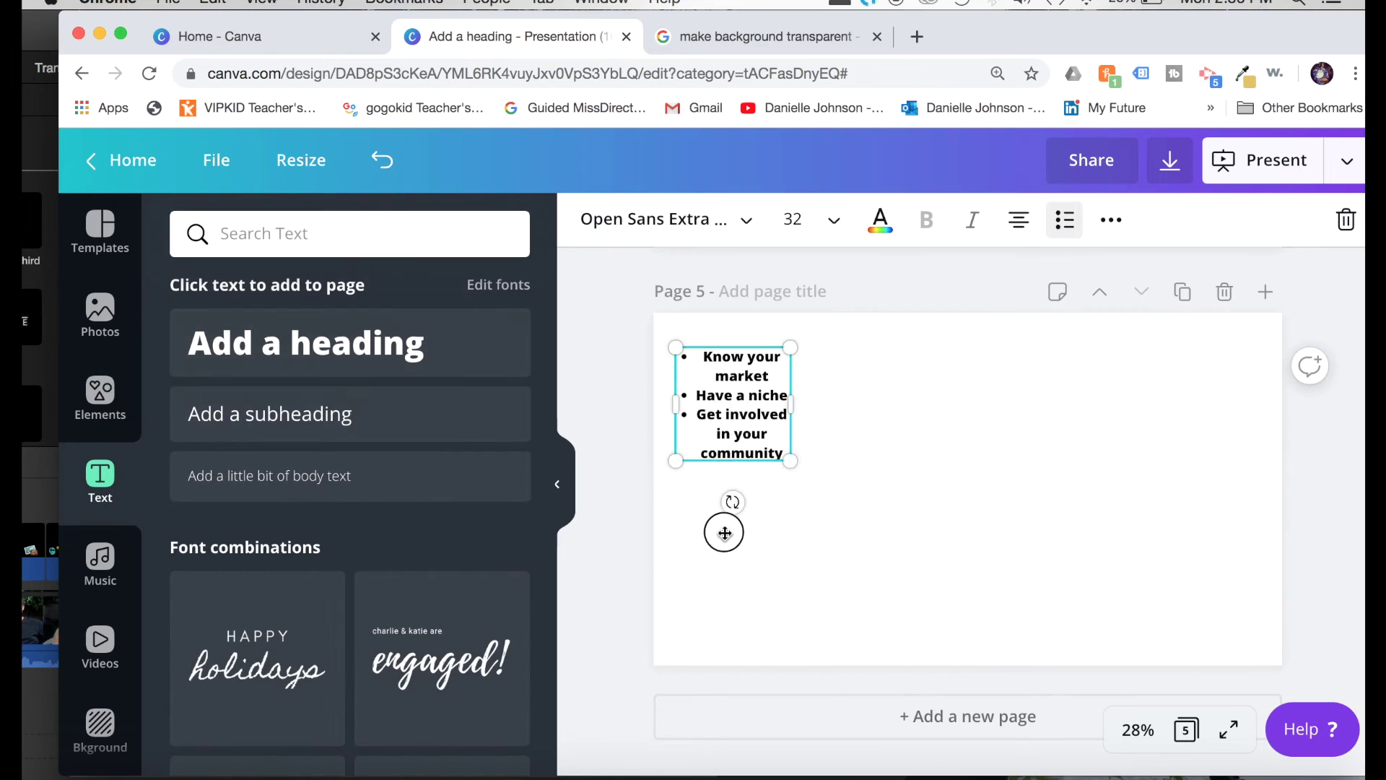
left_click_drag(725, 533, 728, 661)
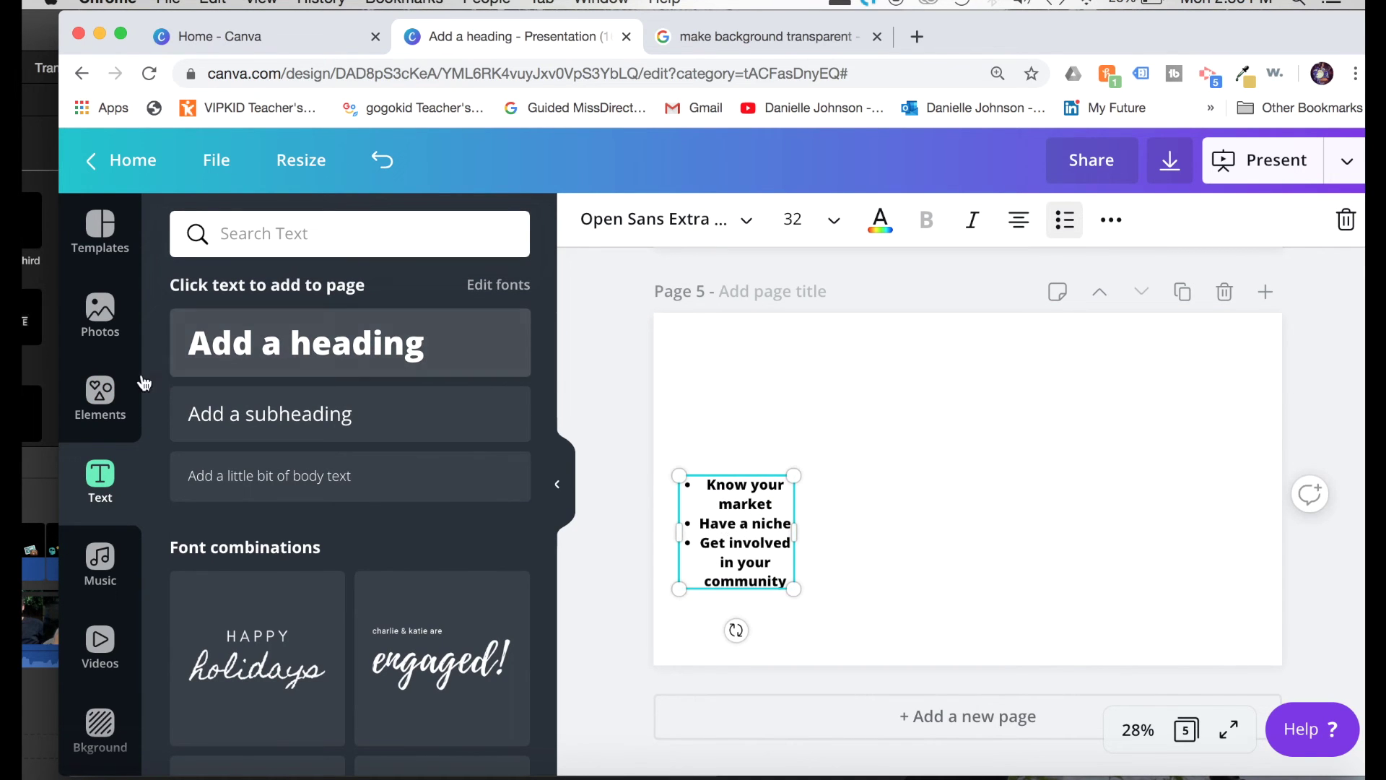
- Search Elements for 'recta' and place a light-blue rectangle under the centred bulleted list
left_click(100, 396)
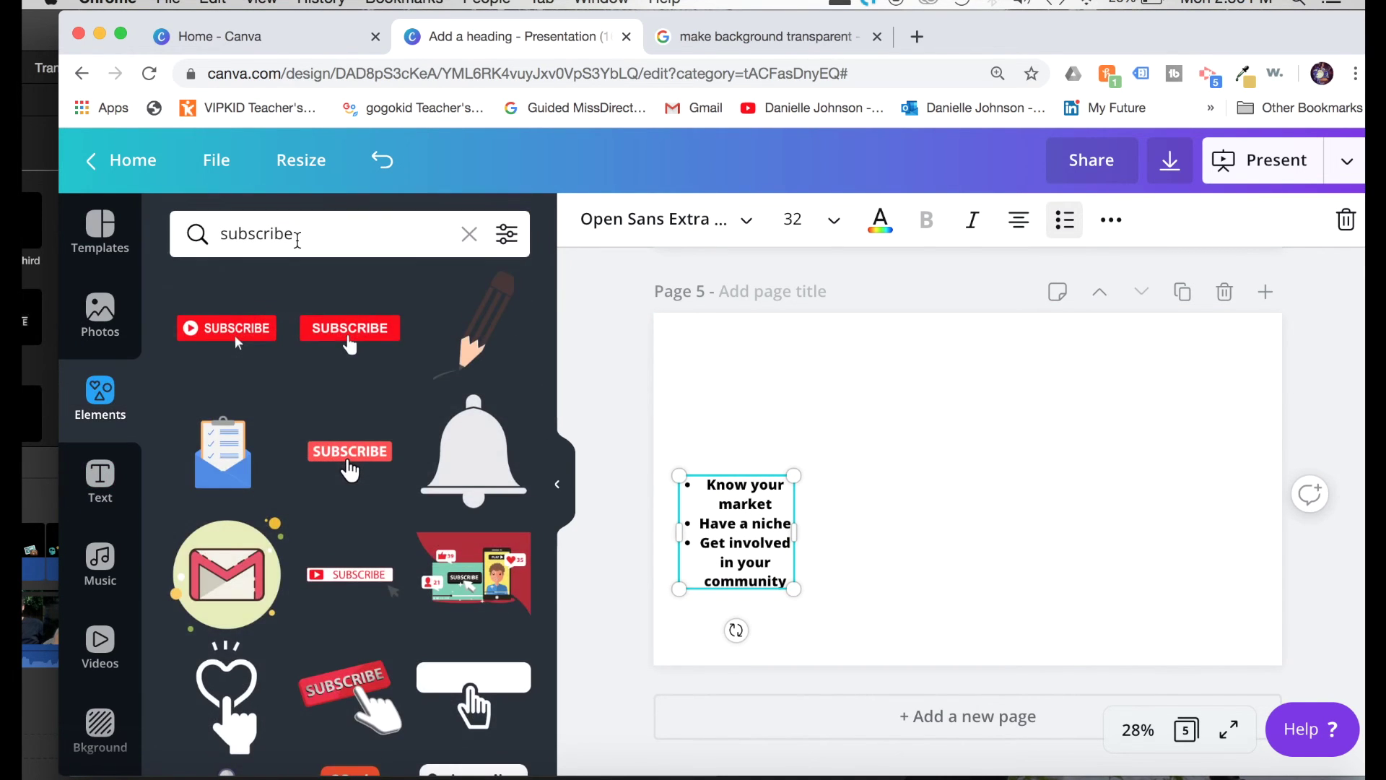
left_click(298, 241)
double_click(273, 240)
type("rectangle")
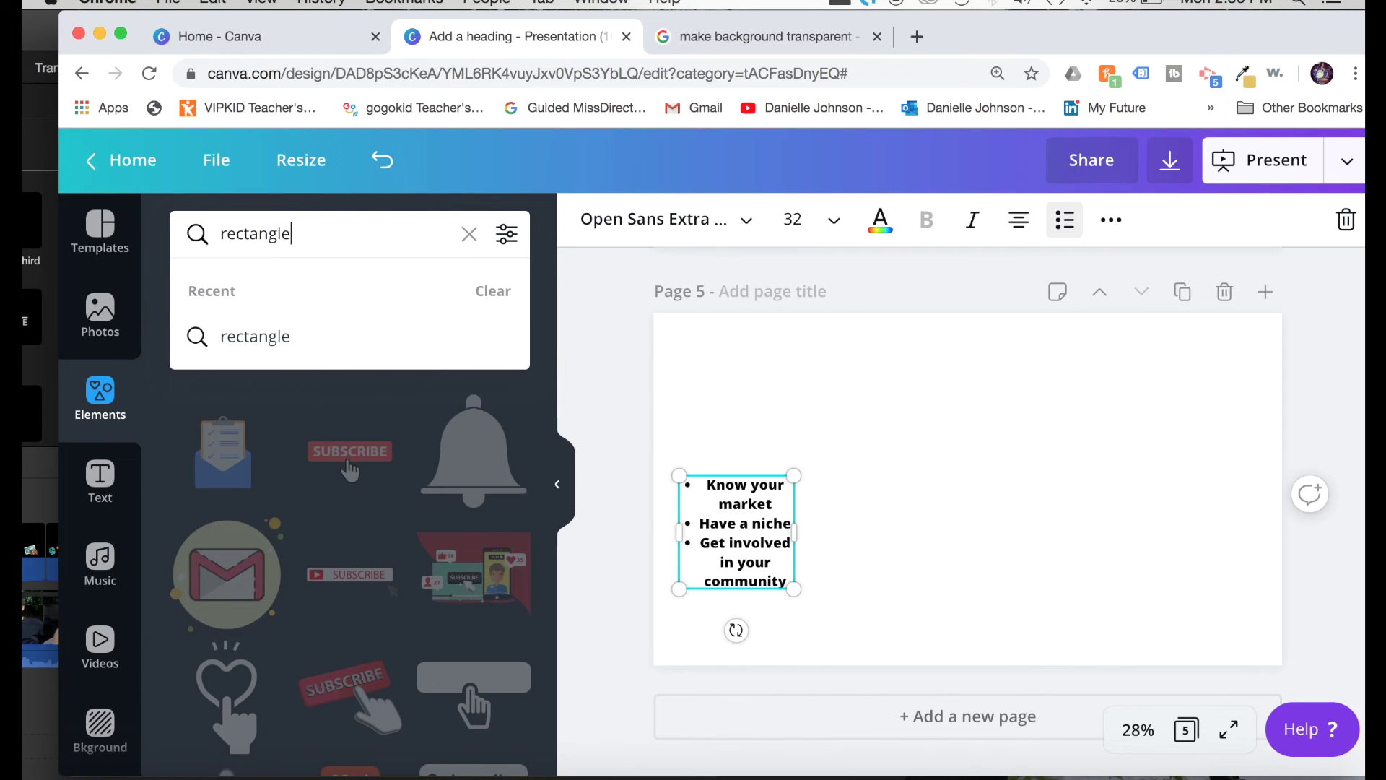
key("Return")
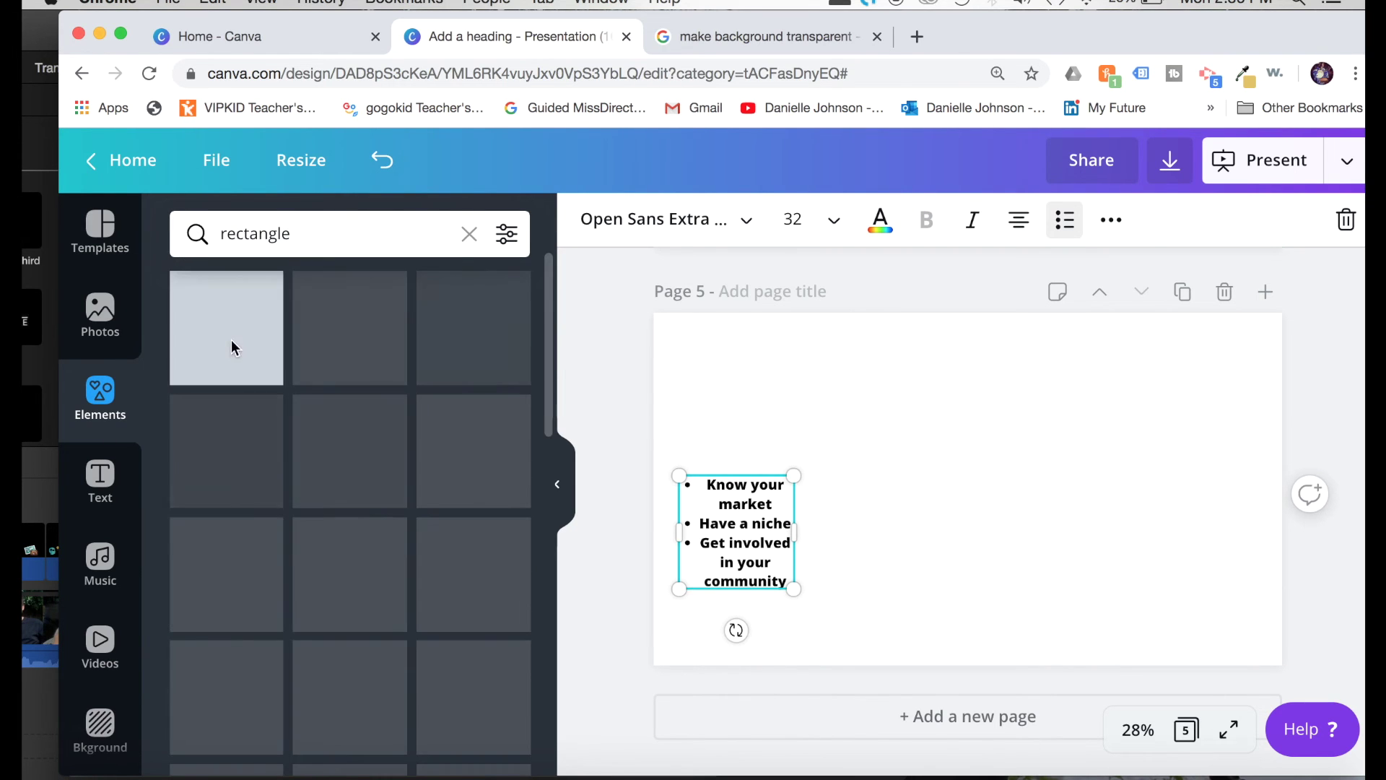
left_click(256, 350)
left_click_drag(909, 460, 665, 529)
left_click_drag(745, 531, 732, 556)
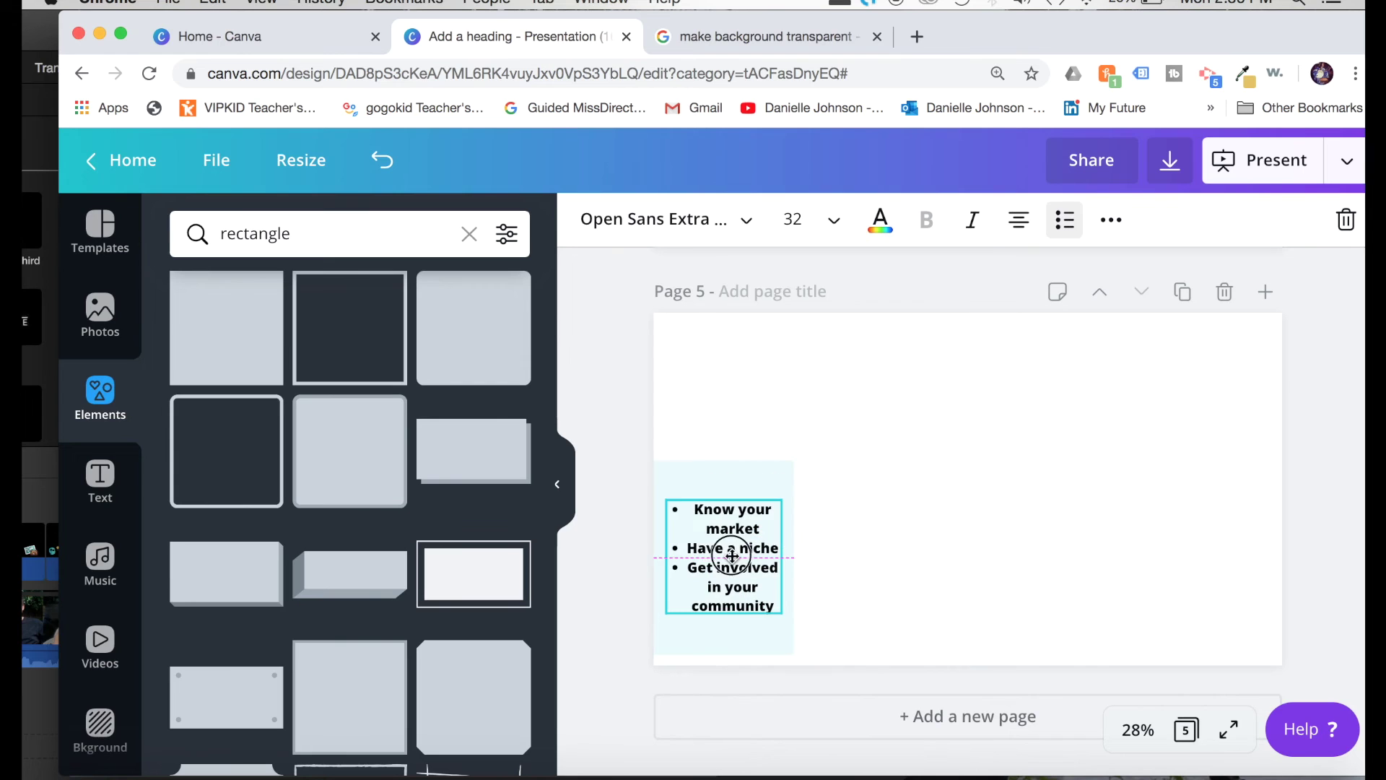
- Set the rectangle's transparency to 55
left_click(967, 462)
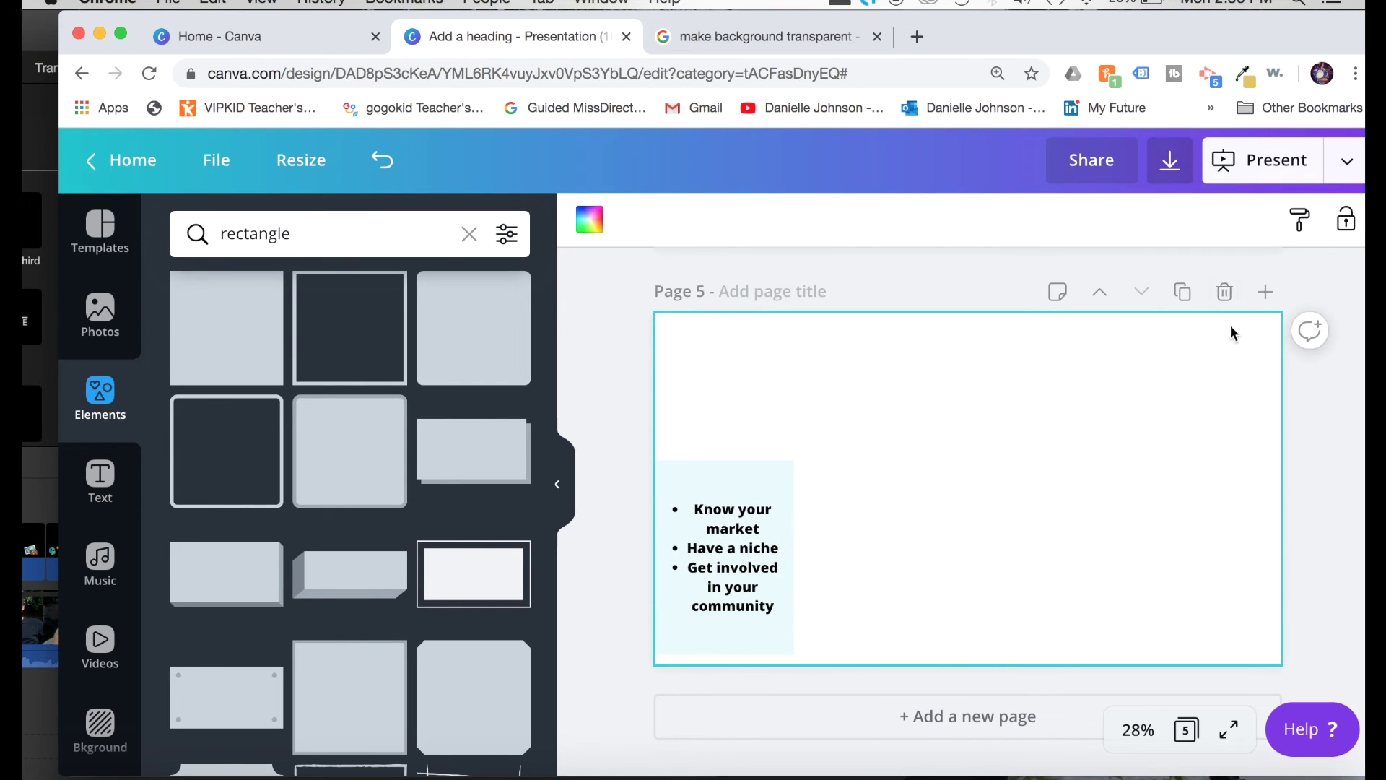
left_click(737, 486)
left_click(1170, 227)
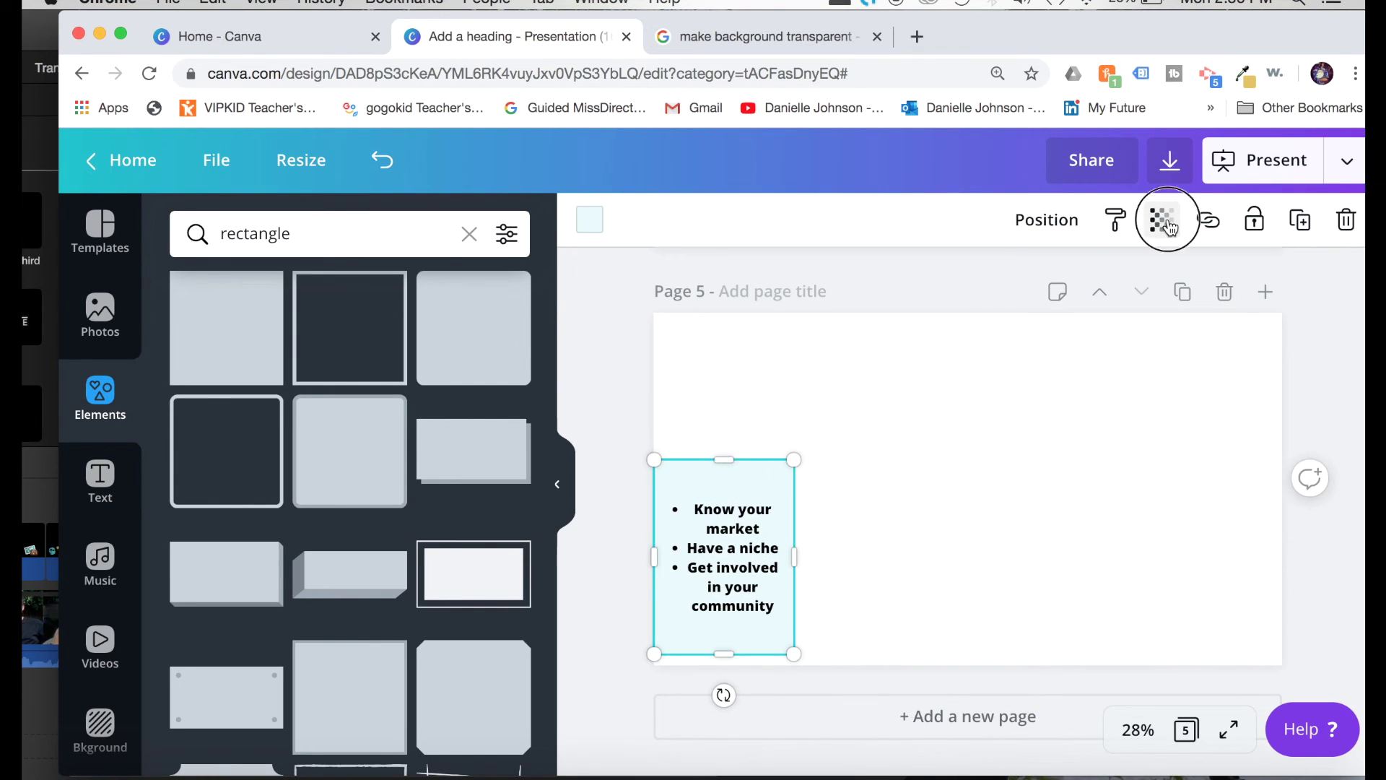
left_click_drag(1097, 289, 1031, 292)
left_click(949, 435)
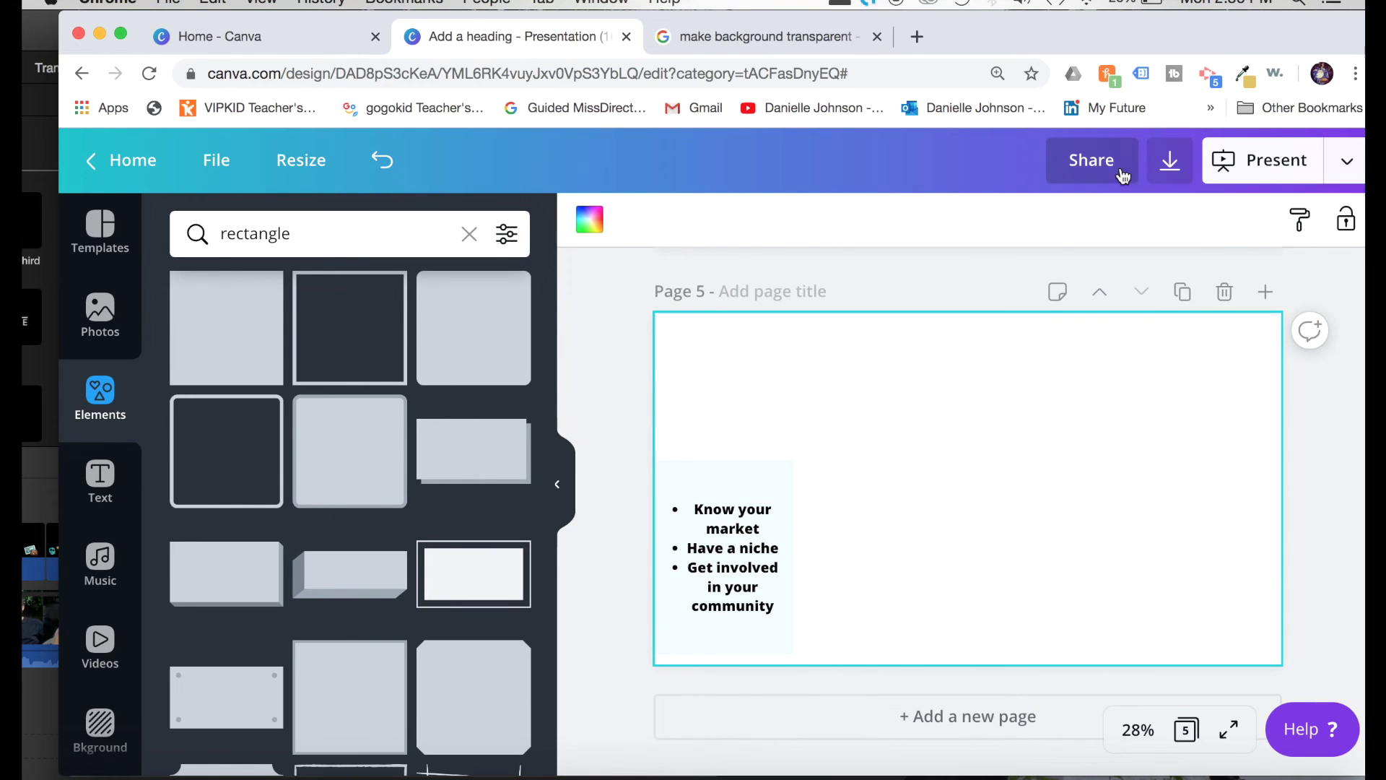
- Download page 5 as a transparent-background PNG and drop it over the iMovie video
left_click(1169, 165)
left_click(1134, 310)
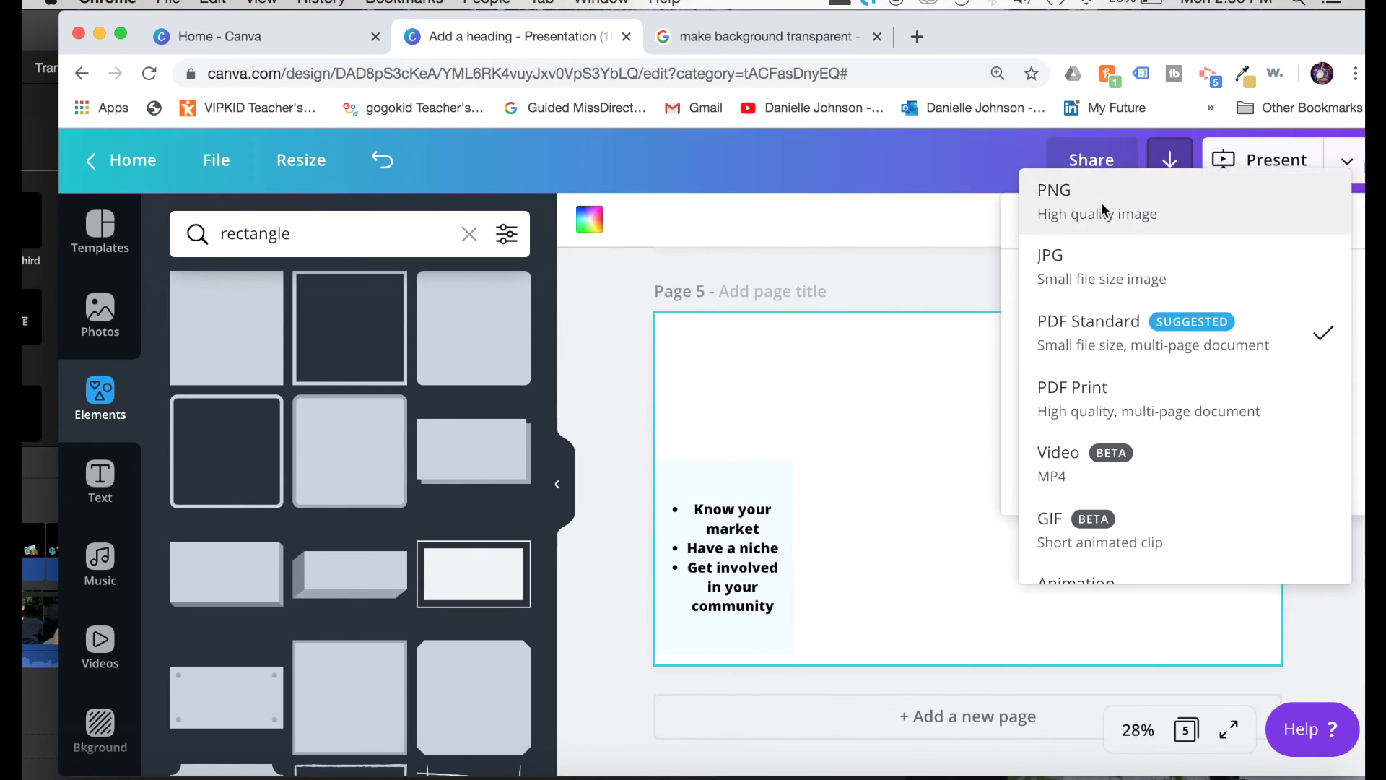
left_click(1054, 189)
left_click(1045, 453)
left_click(1105, 657)
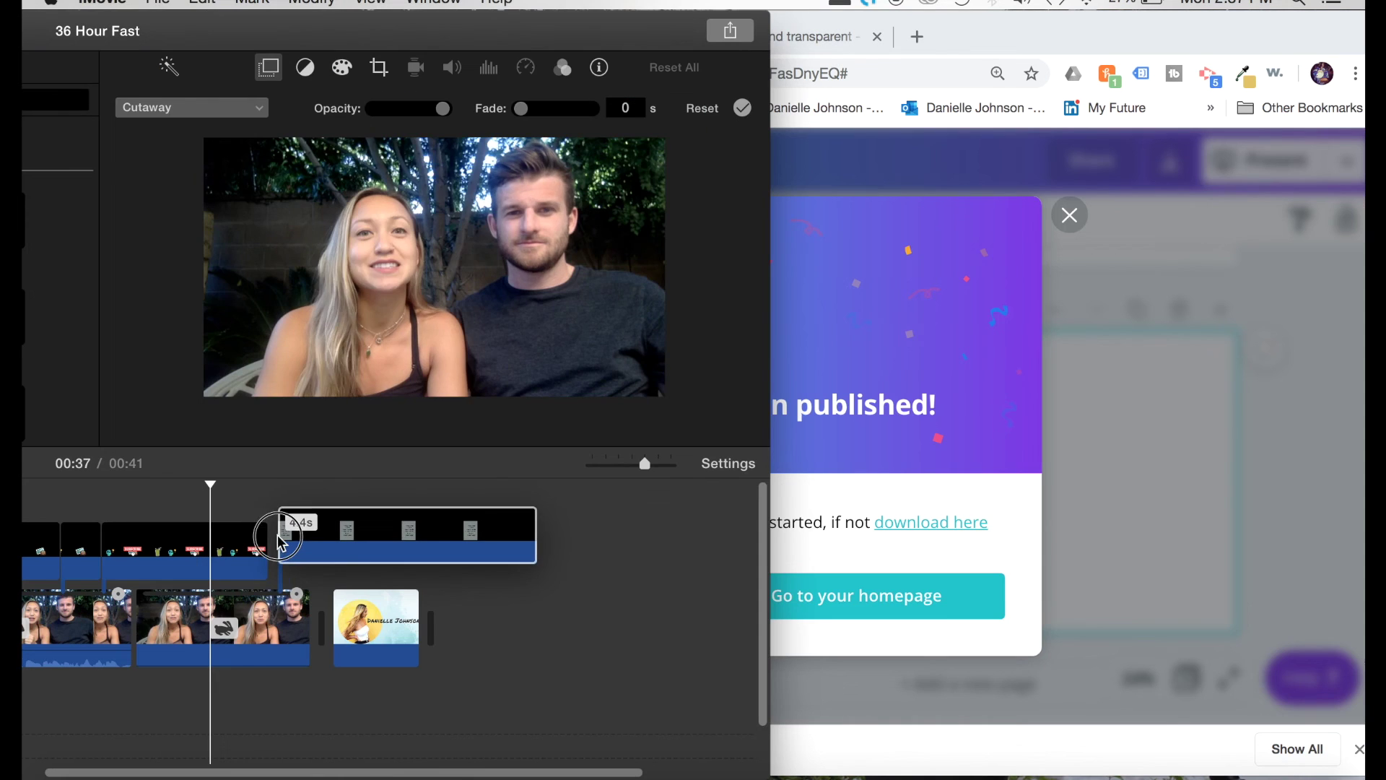
left_click_drag(279, 541, 283, 549)
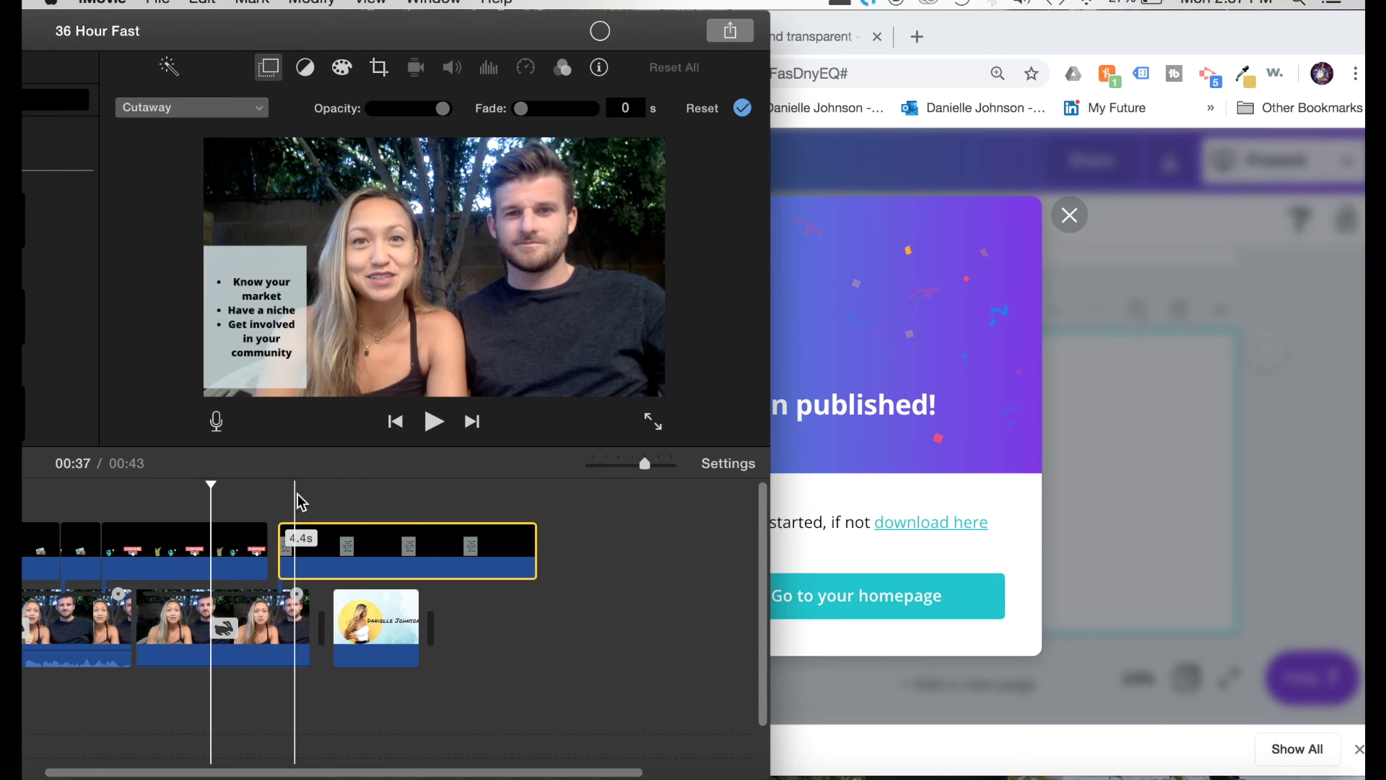
- Move the playhead onto the list-box overlay clip and reposition iMovie to show the whole editor
left_click(291, 540)
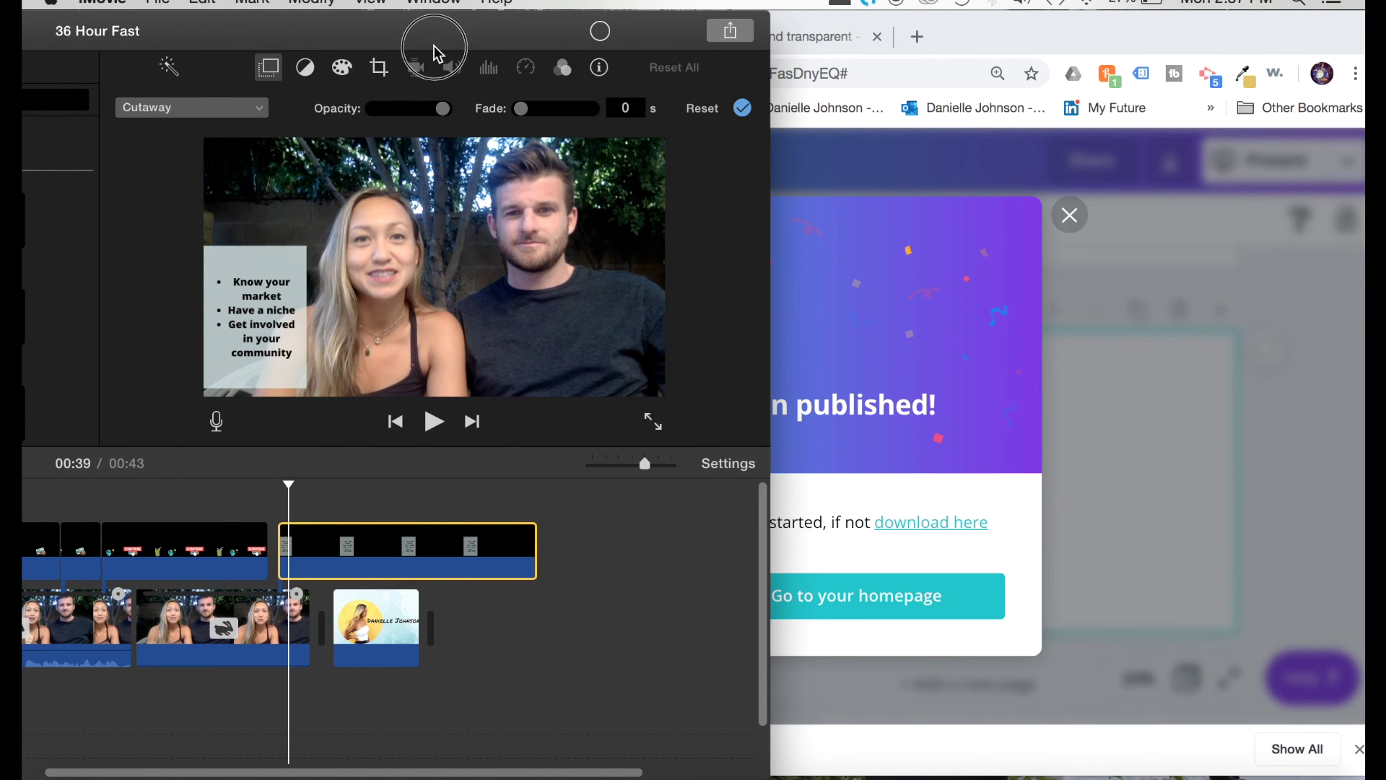
left_click_drag(436, 52, 795, 52)
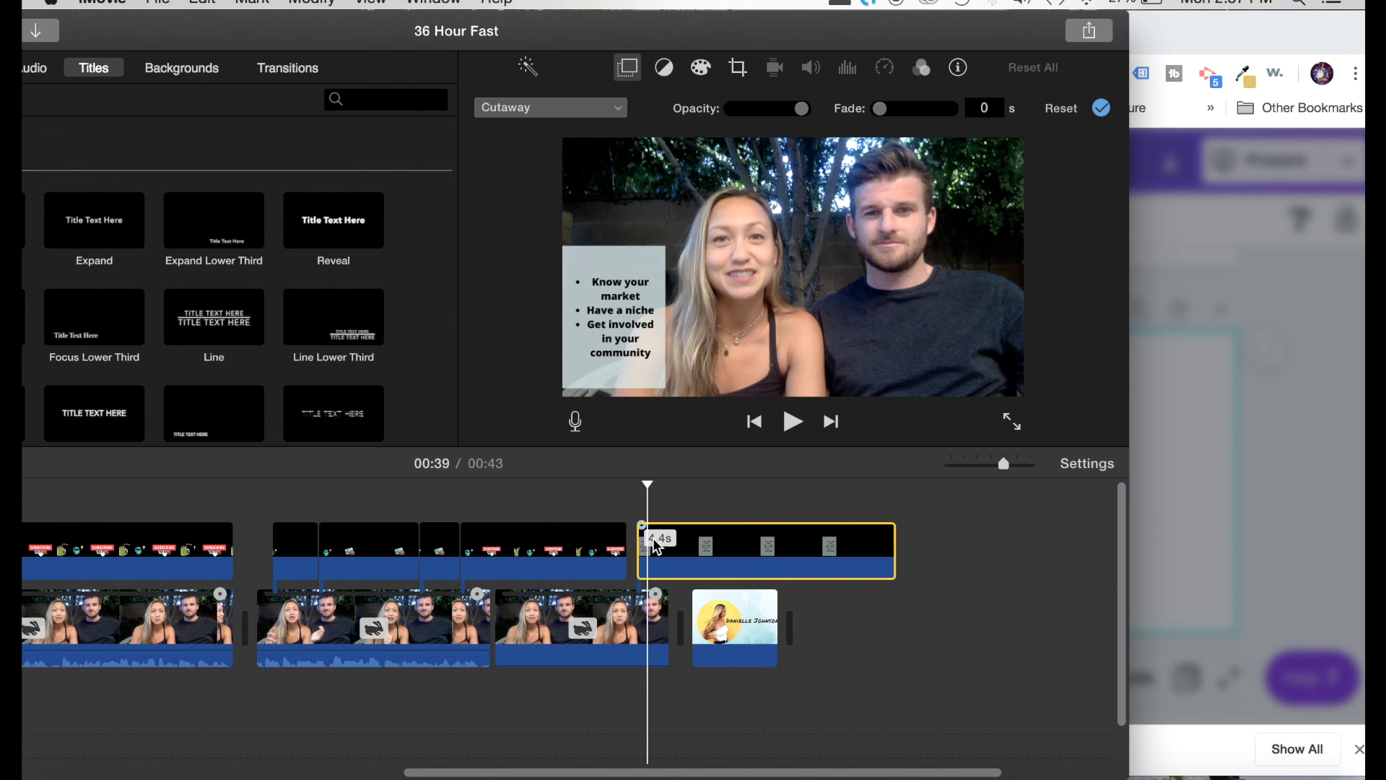
scroll(652, 539, "left", 5)
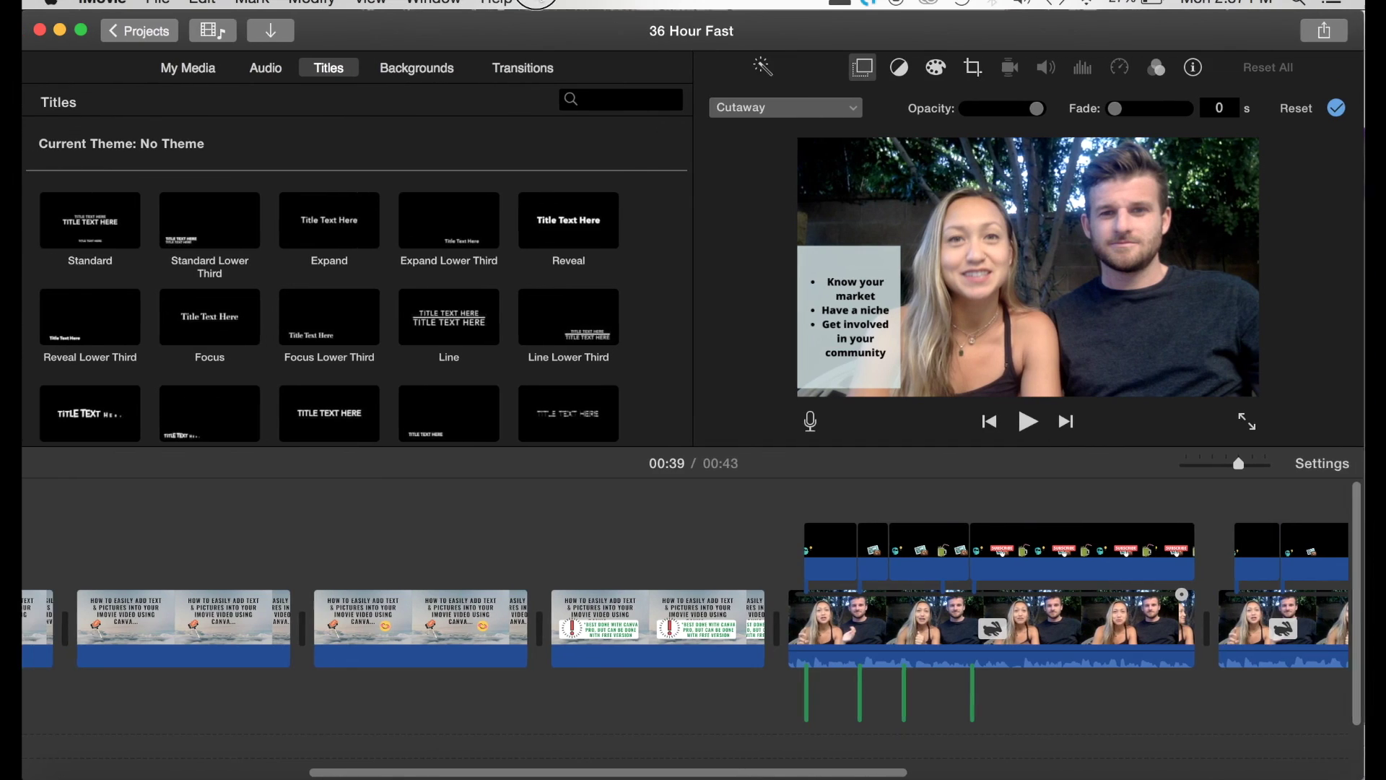